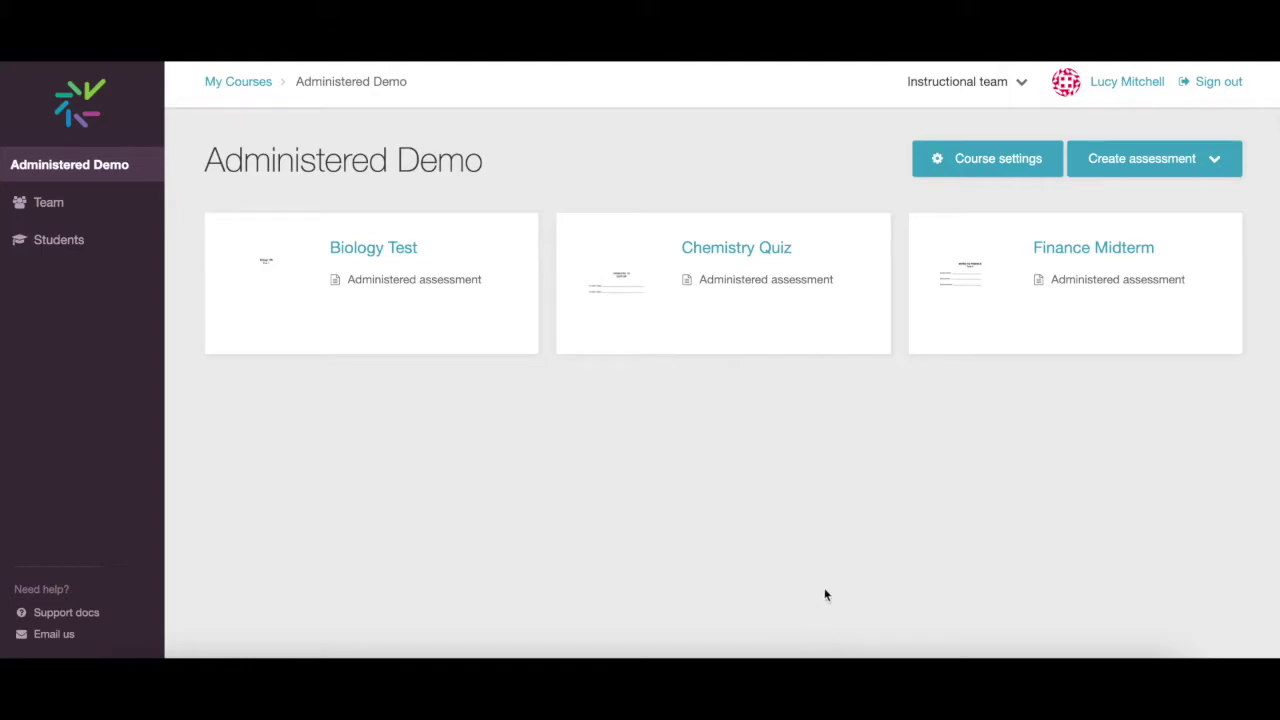
Step: Create a new assessment named 'Historical Interpretation' using the name autofill suggestion
click(1129, 173)
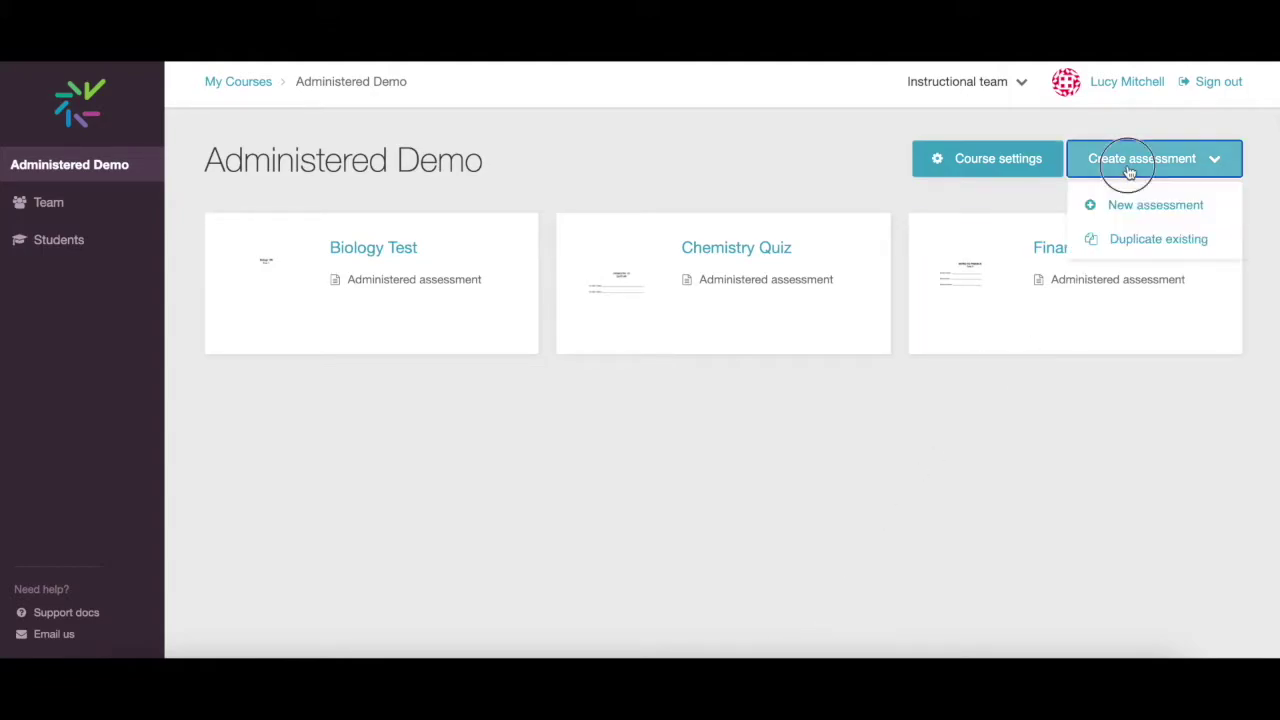
click(1135, 204)
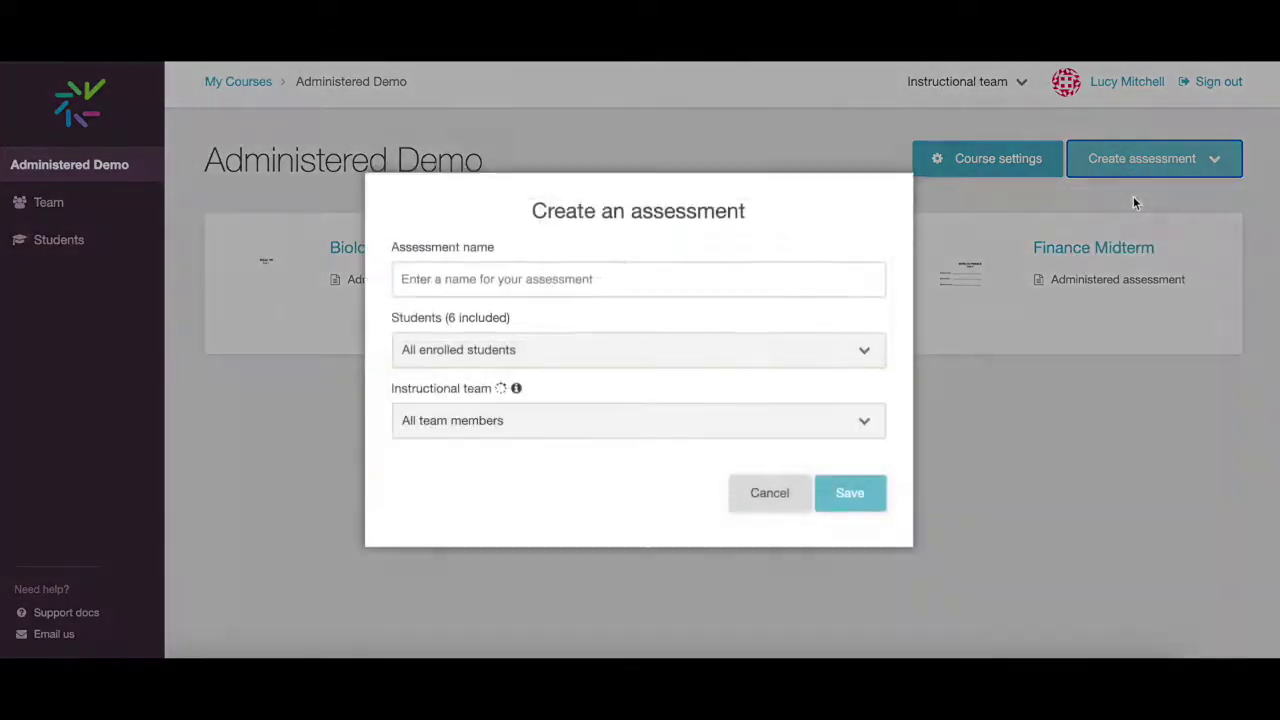
click(714, 283)
text(Historical Interpretation)
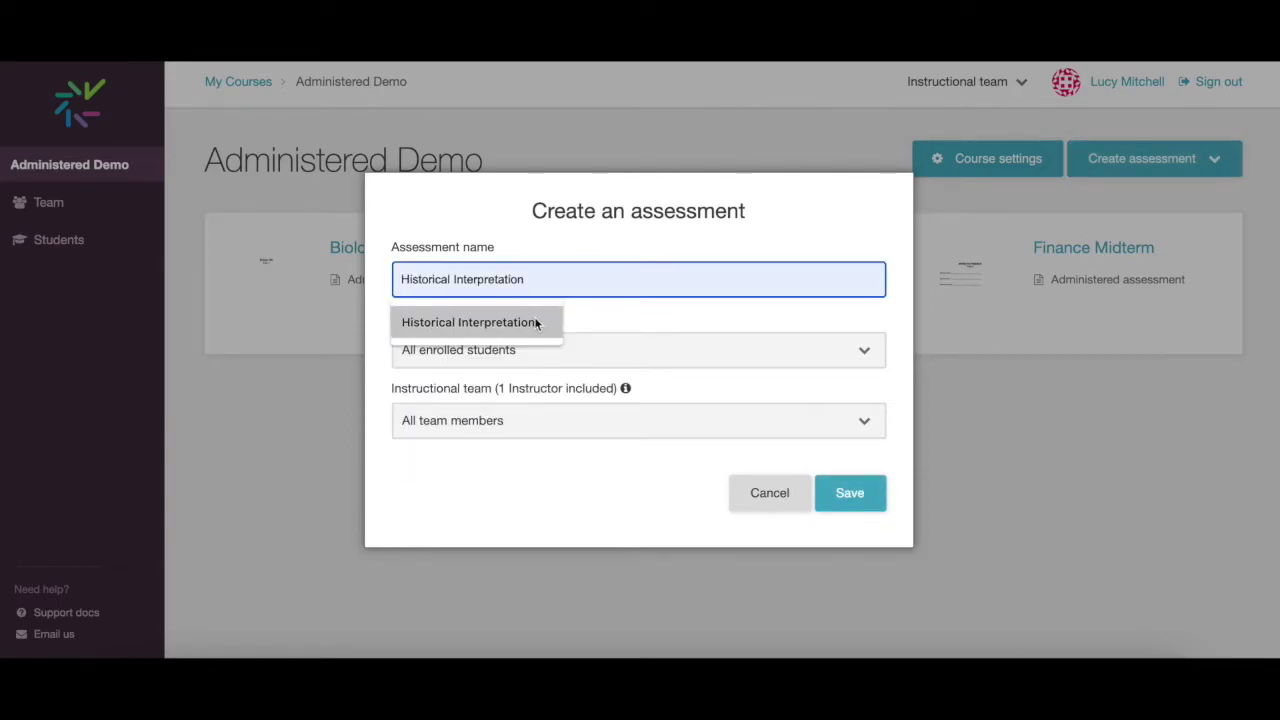
click(533, 320)
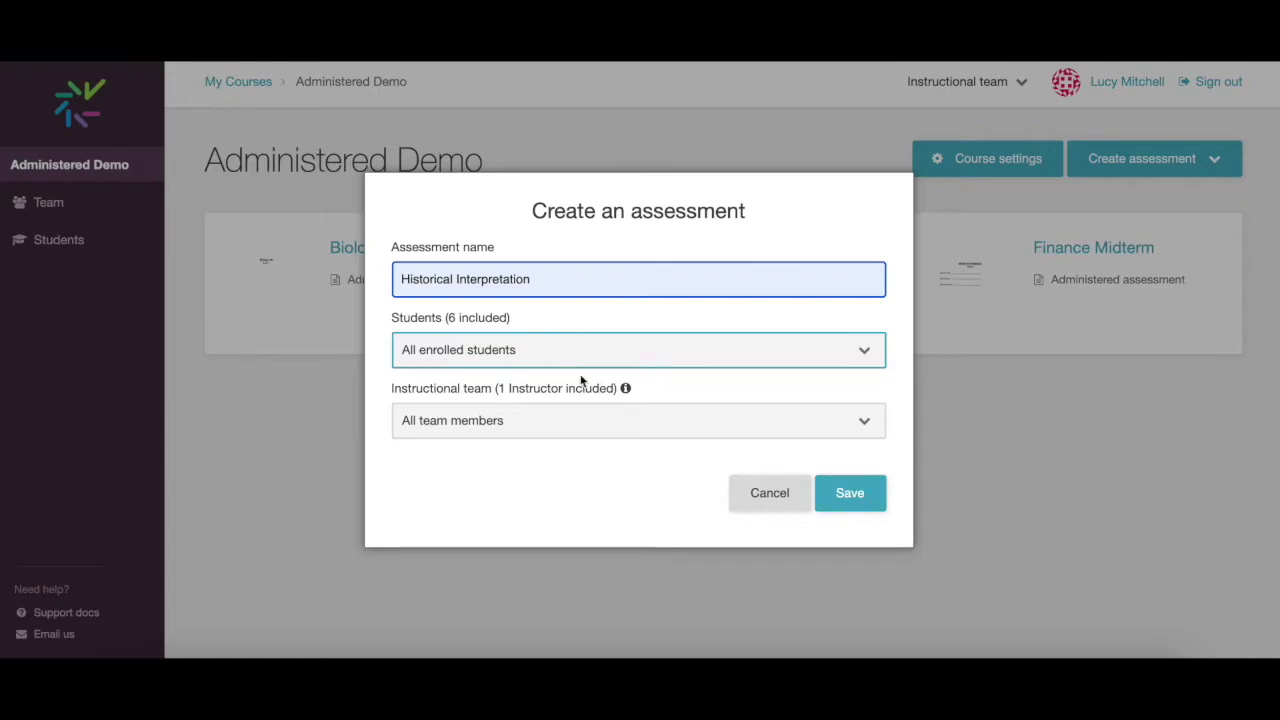
click(849, 500)
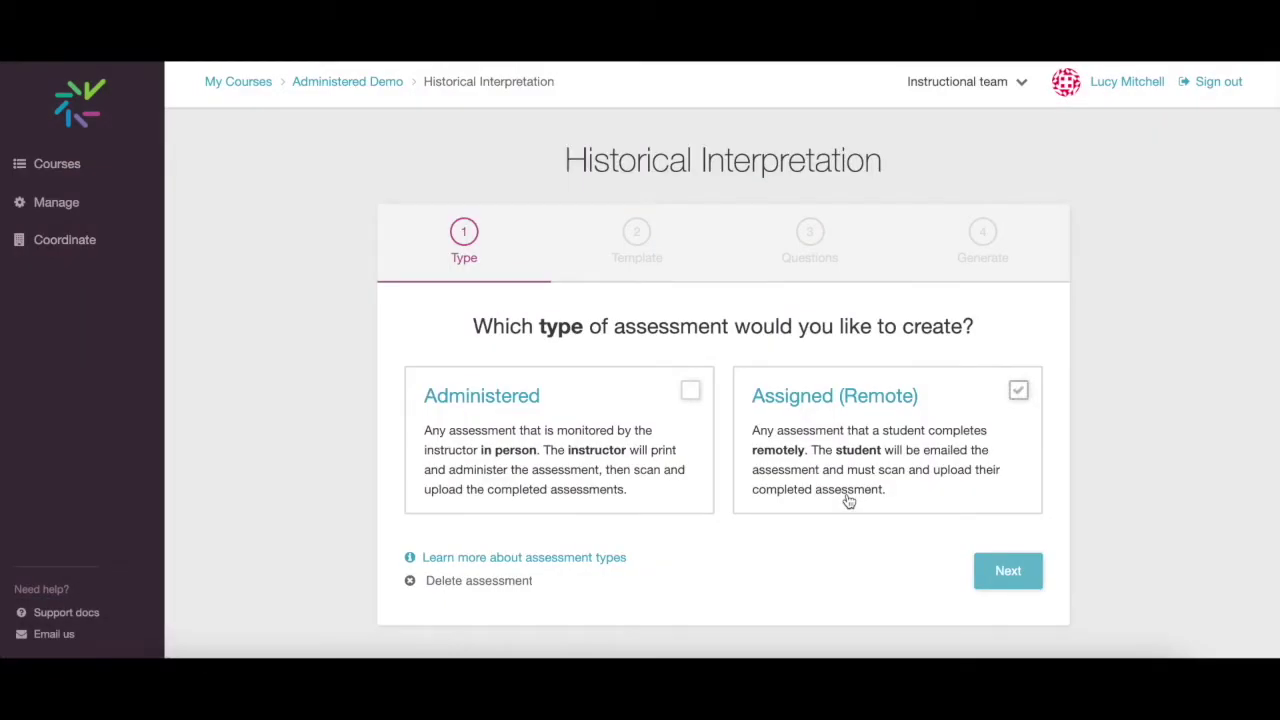
Step: Choose Administered as the assessment type
click(712, 438)
click(690, 390)
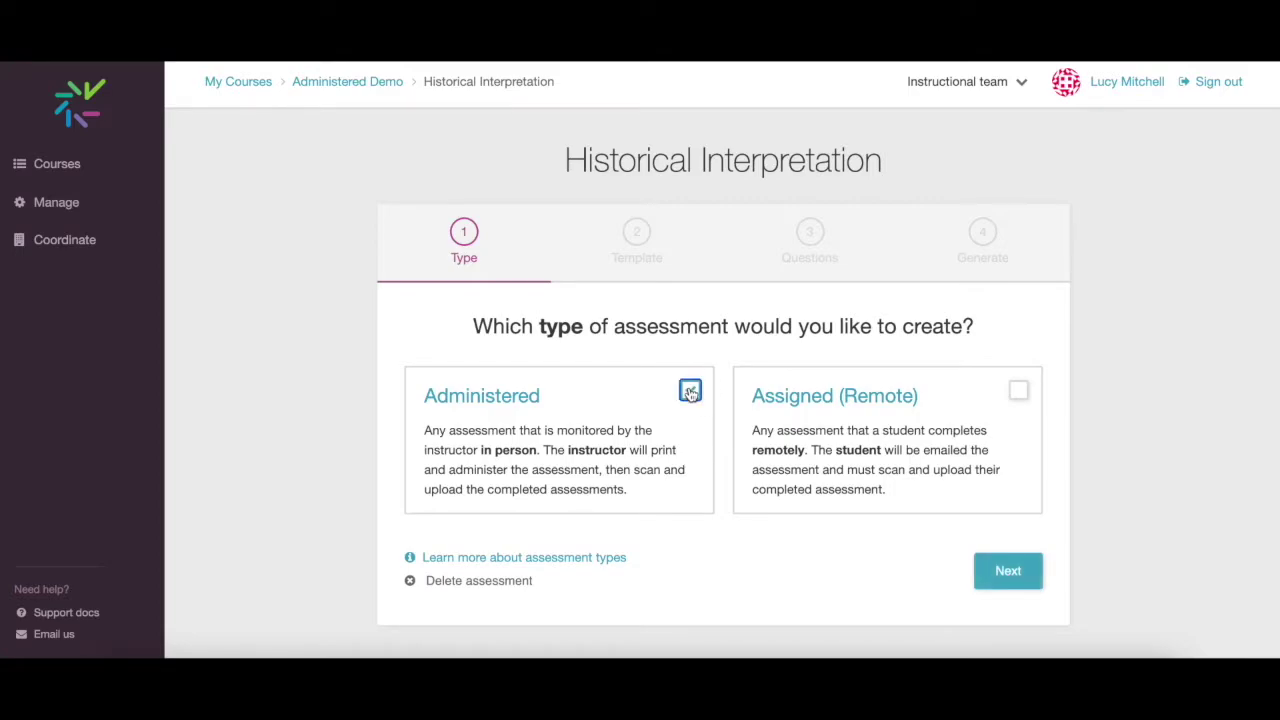
click(1012, 571)
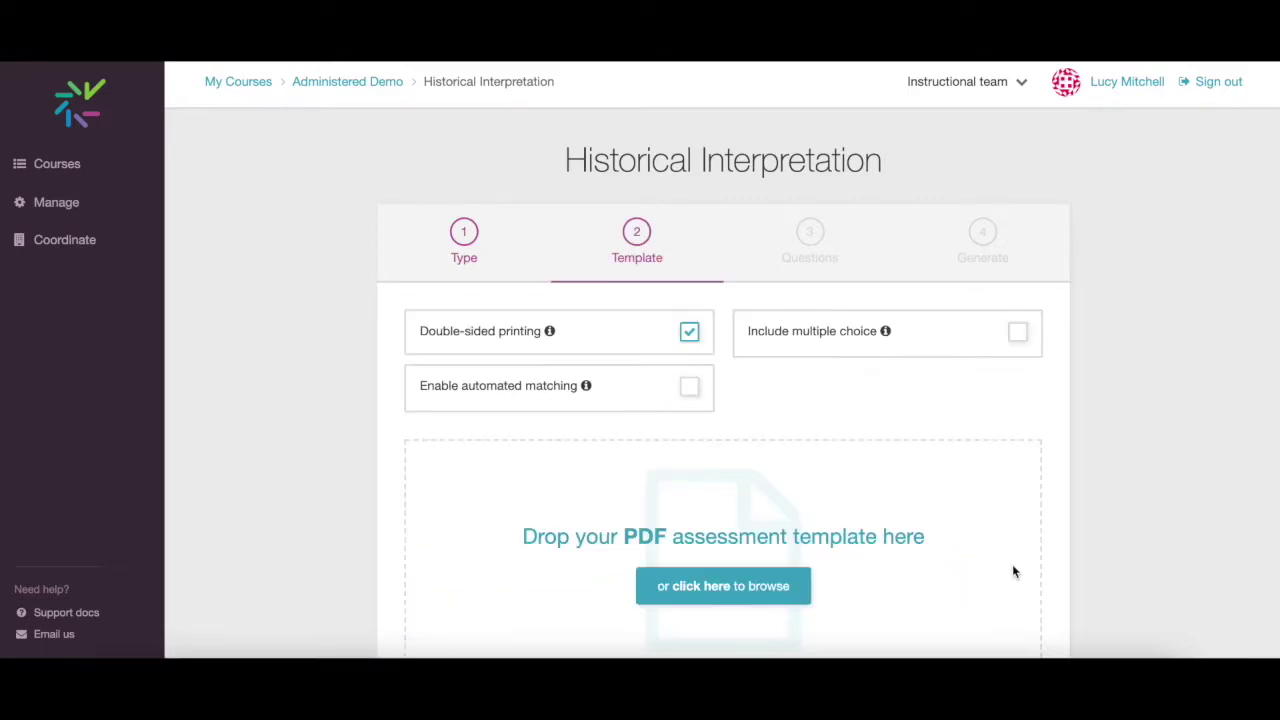
scroll(1012, 571, down, 2)
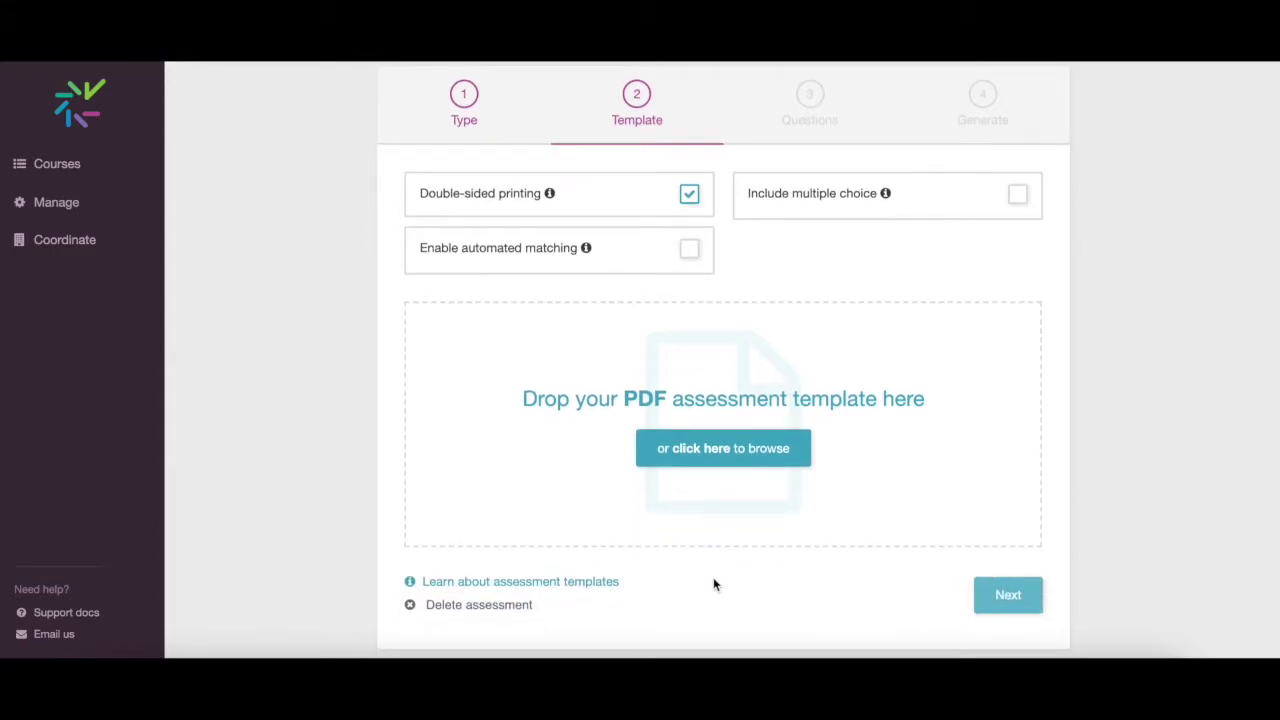
click(559, 590)
scroll(731, 234, up, 3)
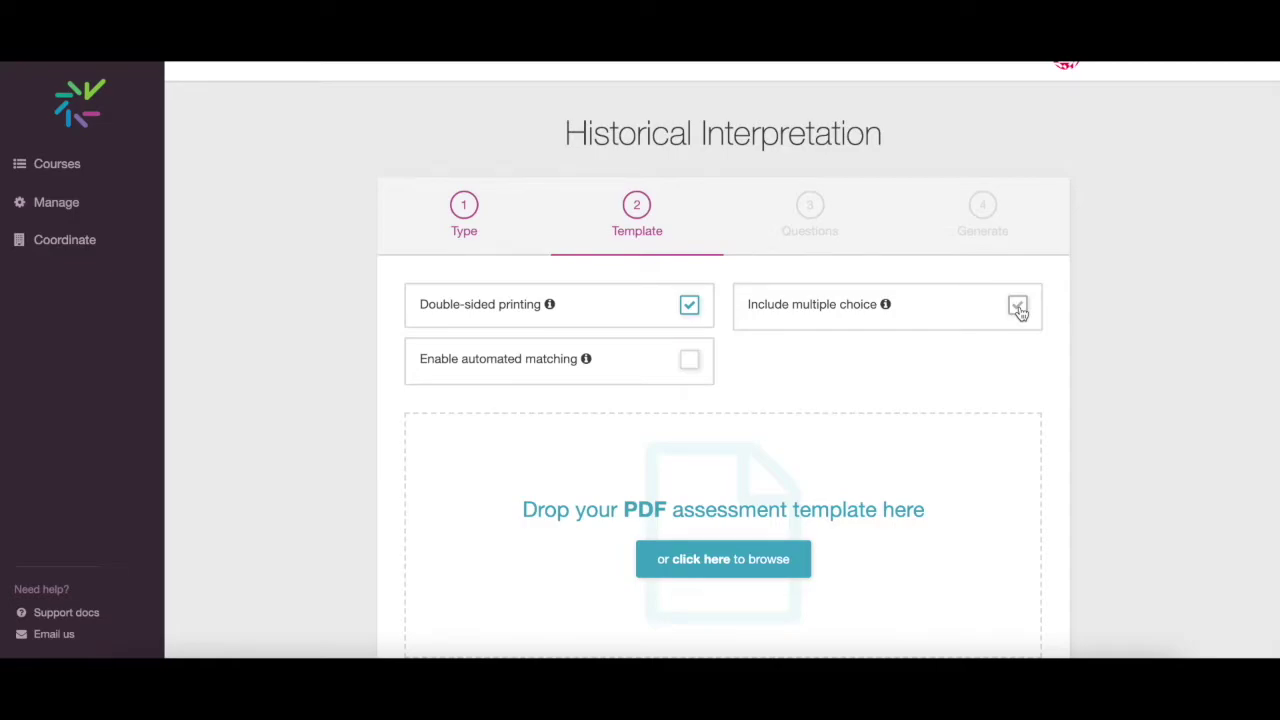
Step: Include multiple choice in the template with 1 multiple-choice page
click(1018, 307)
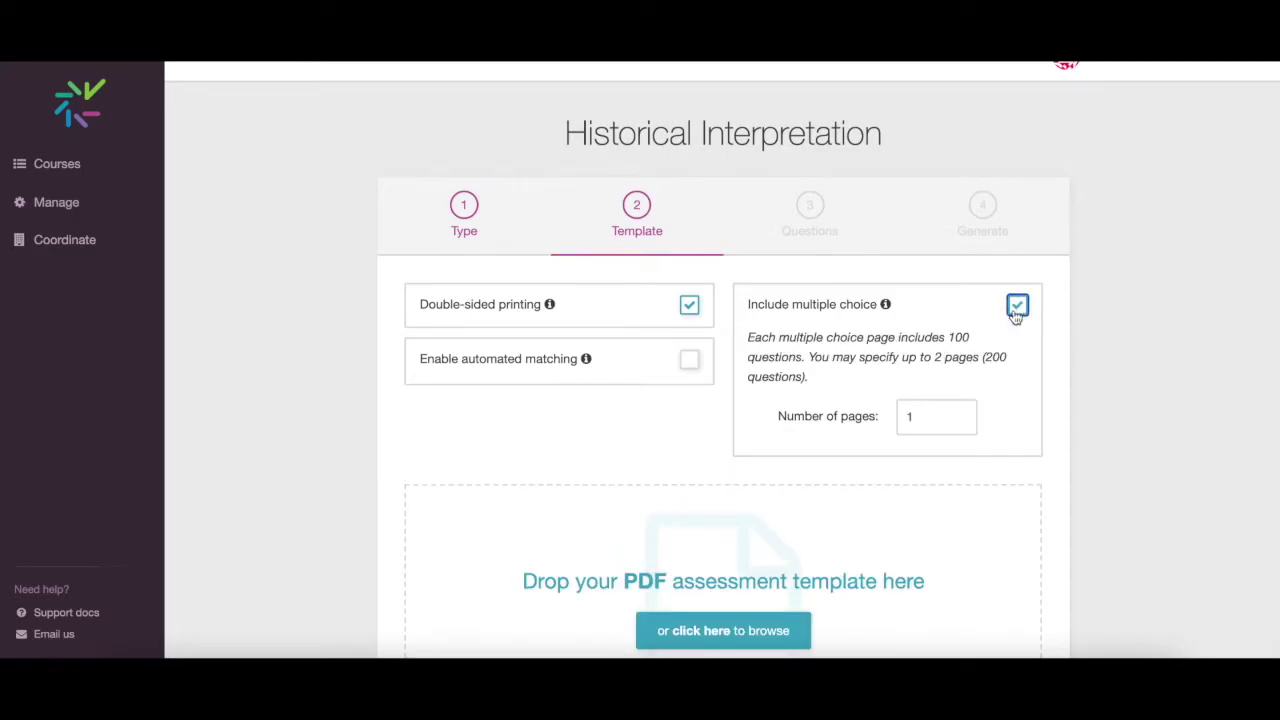
drag(747, 339, 823, 380)
click(824, 380)
click(925, 420)
key(BackSpace)
text(2)
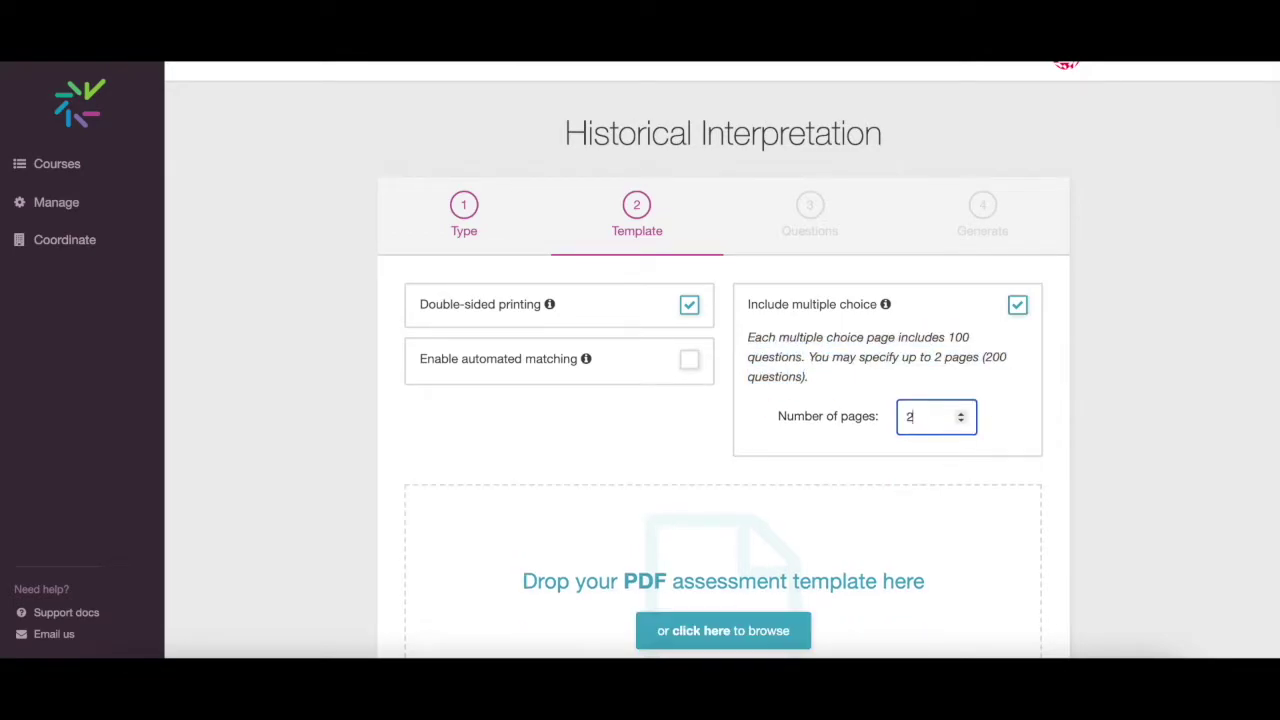
click(1004, 368)
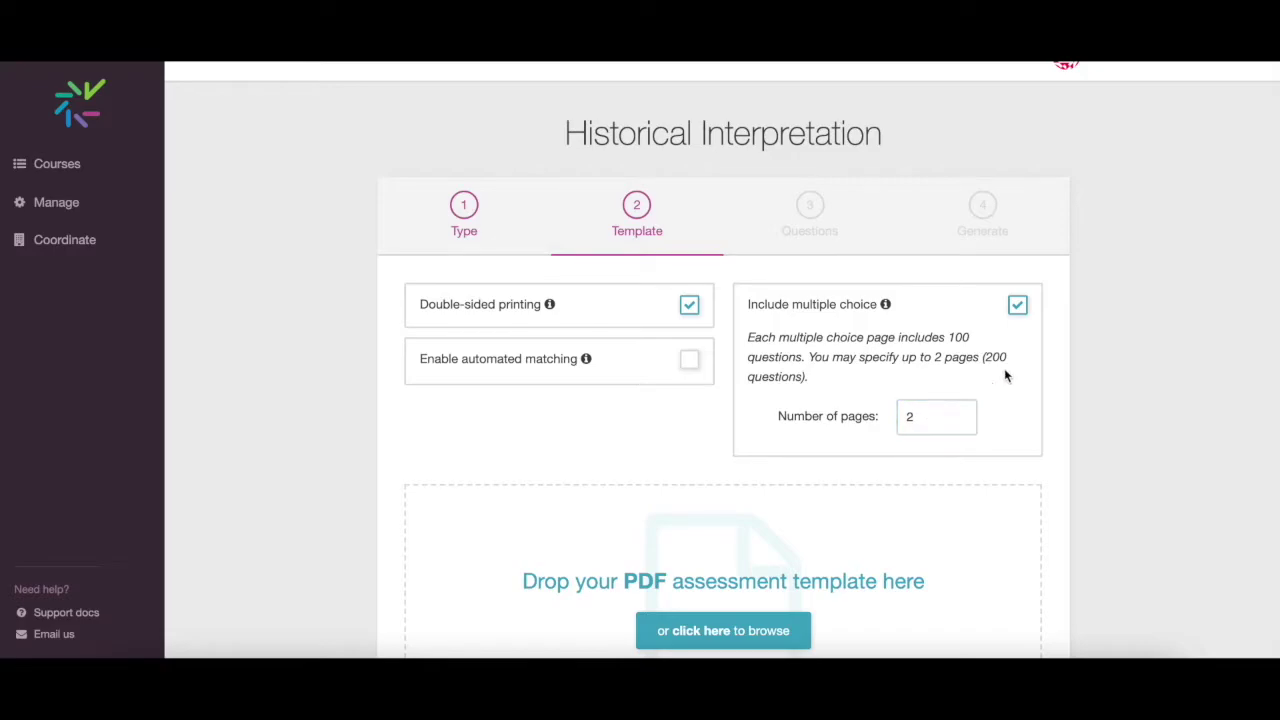
click(913, 417)
key(BackSpace)
text(1)
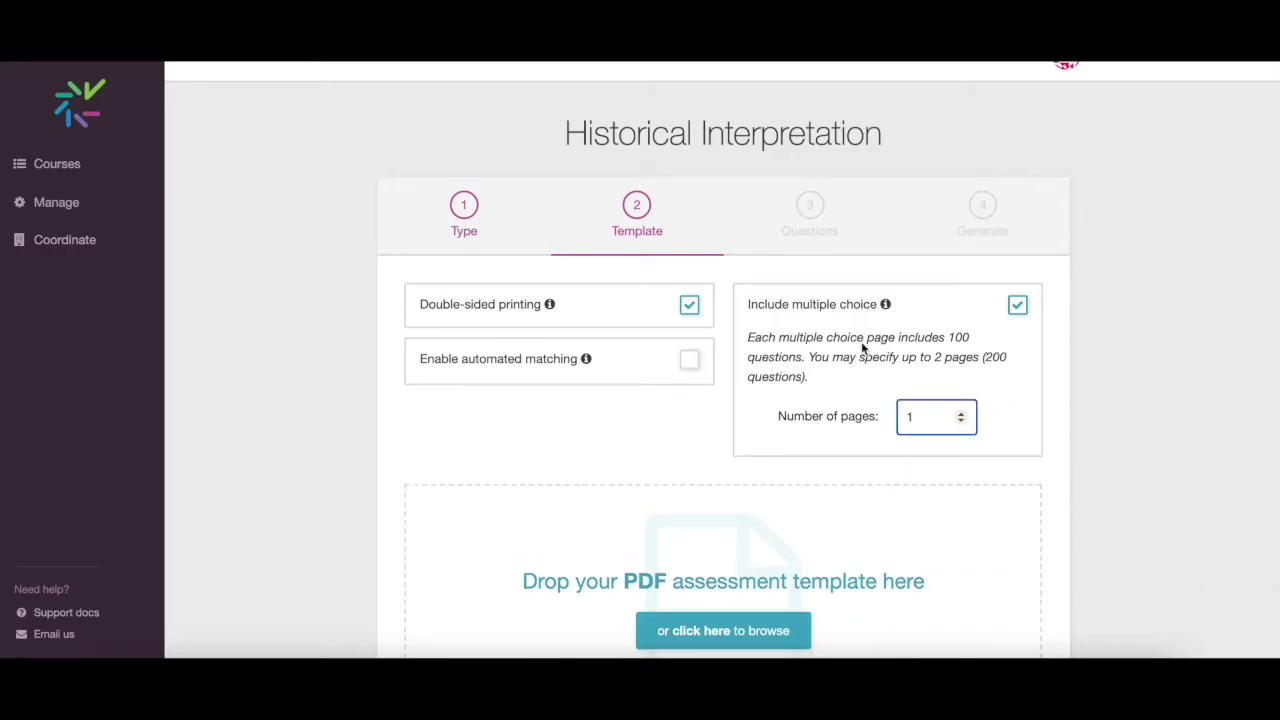
Step: Enable automated matching using the Student ID number label
click(689, 361)
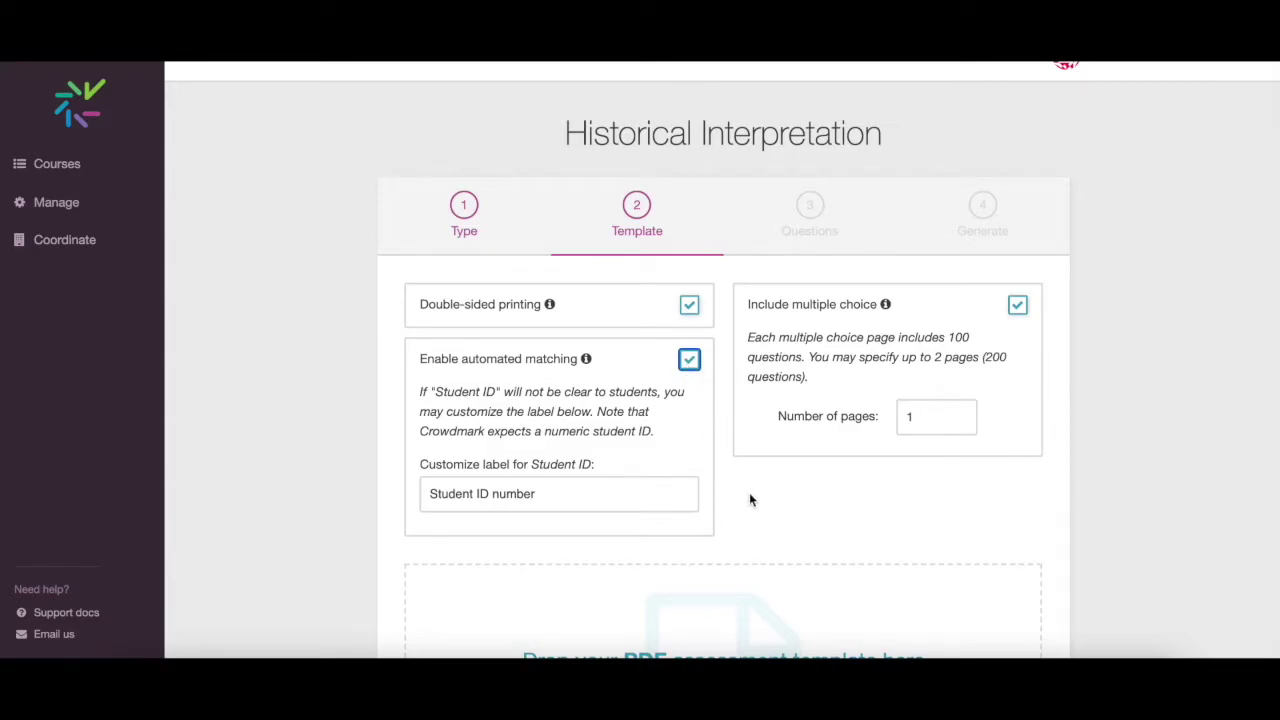
scroll(750, 500, down, 3)
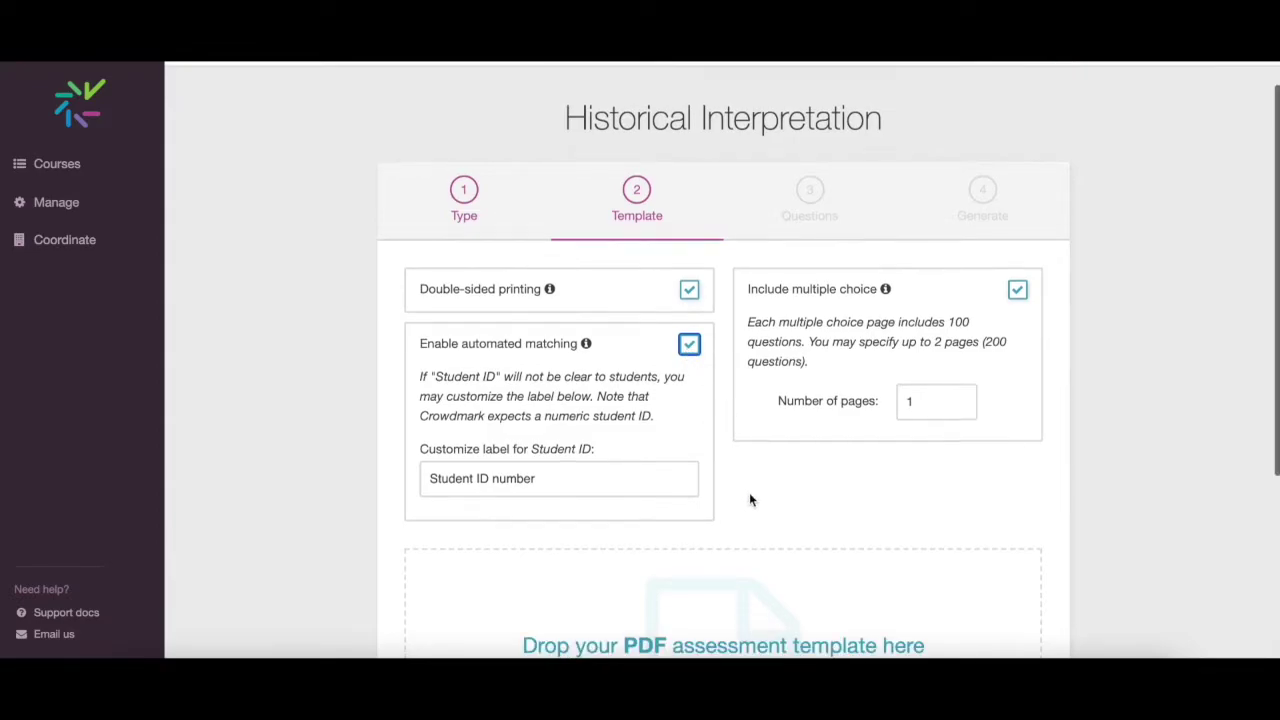
scroll(751, 499, down, 2)
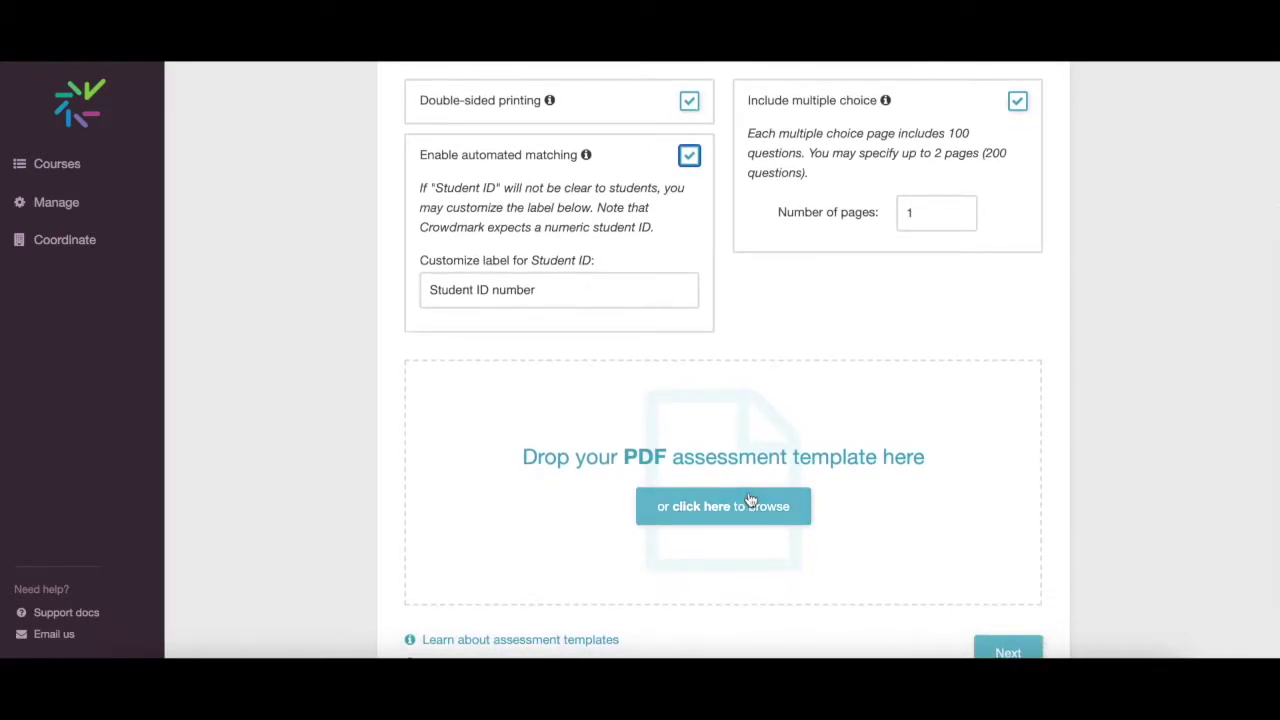
Step: Upload History Administered Exam Booklet.pdf as the assessment template
click(730, 517)
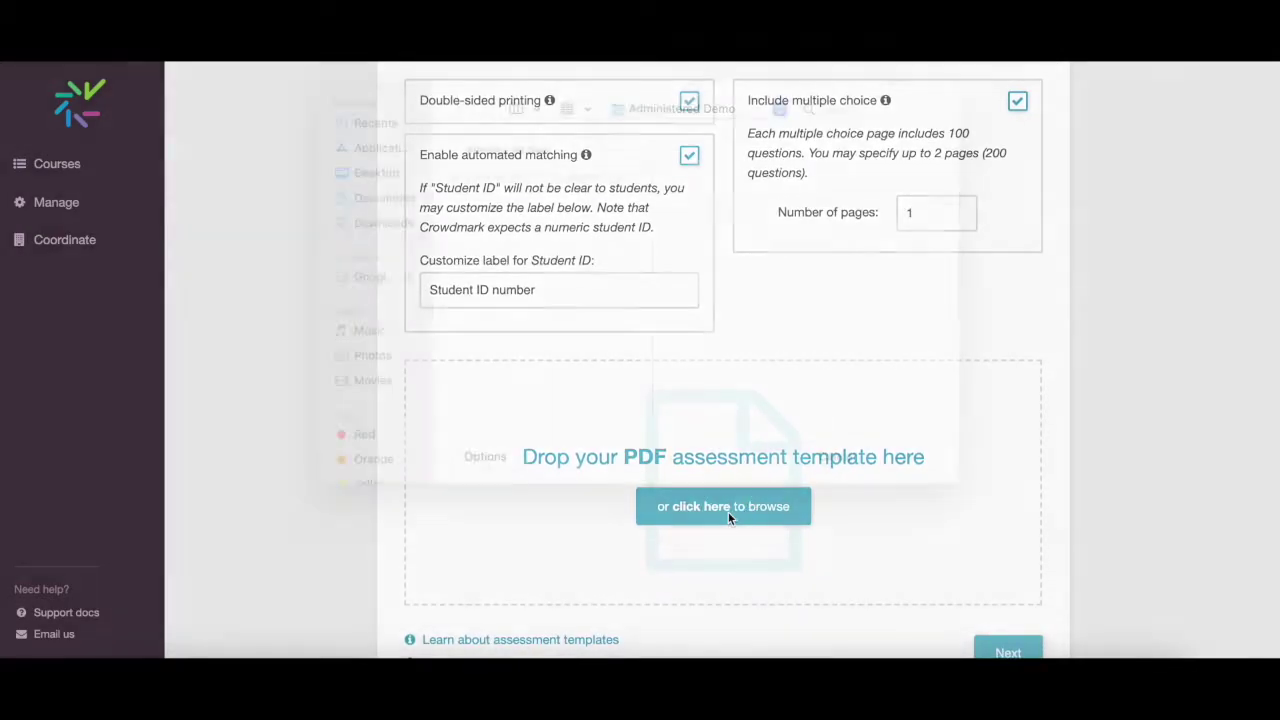
click(572, 206)
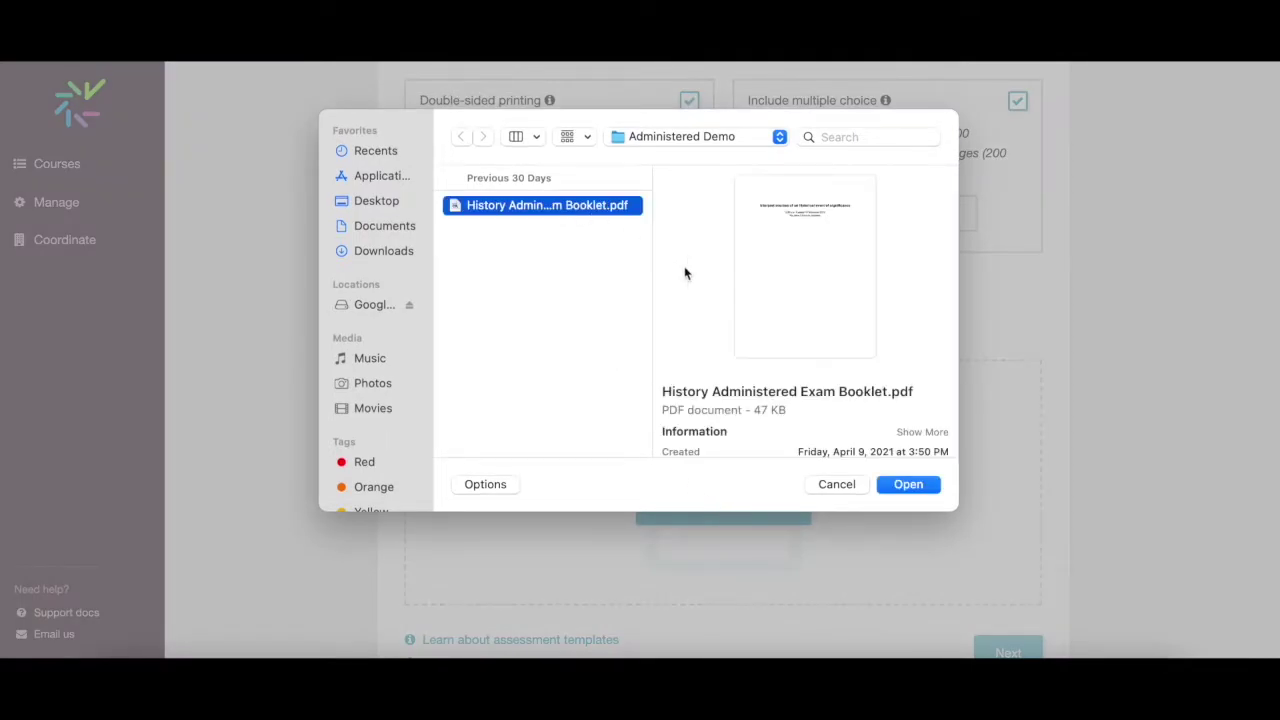
click(906, 485)
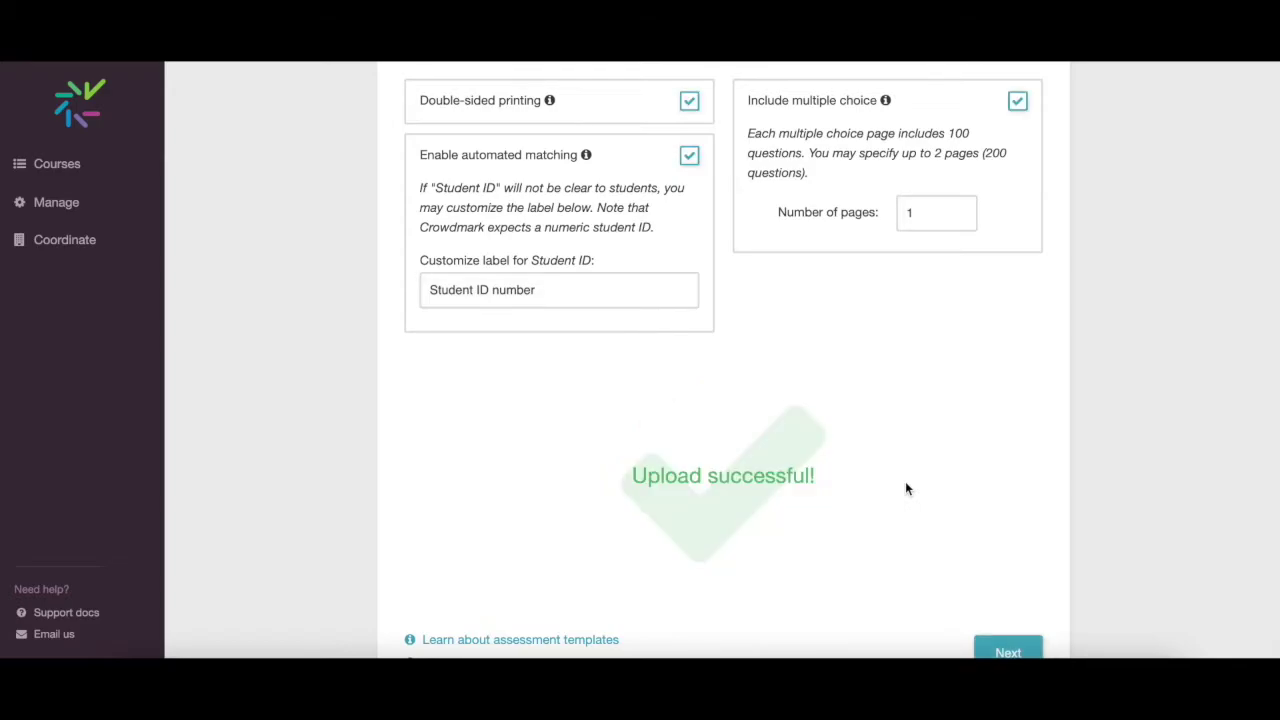
Step: Review the six booklet page previews and continue to the Questions step
scroll(905, 488, down, 4)
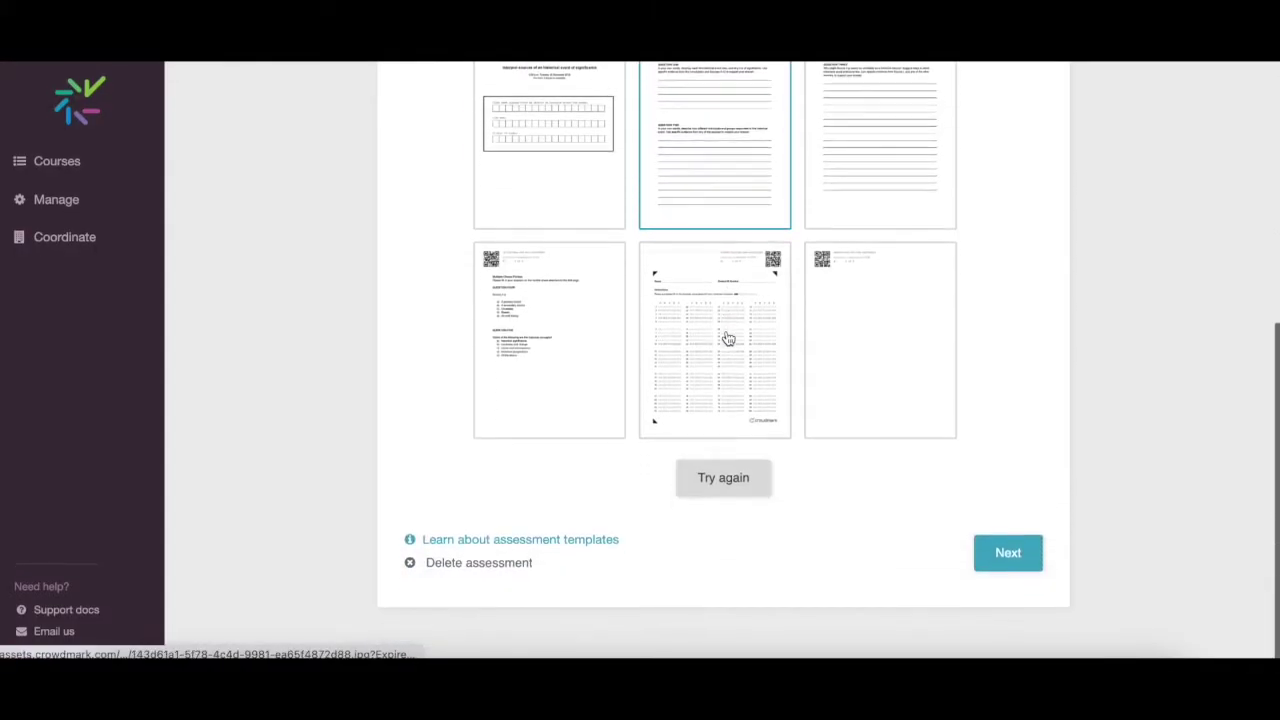
click(993, 554)
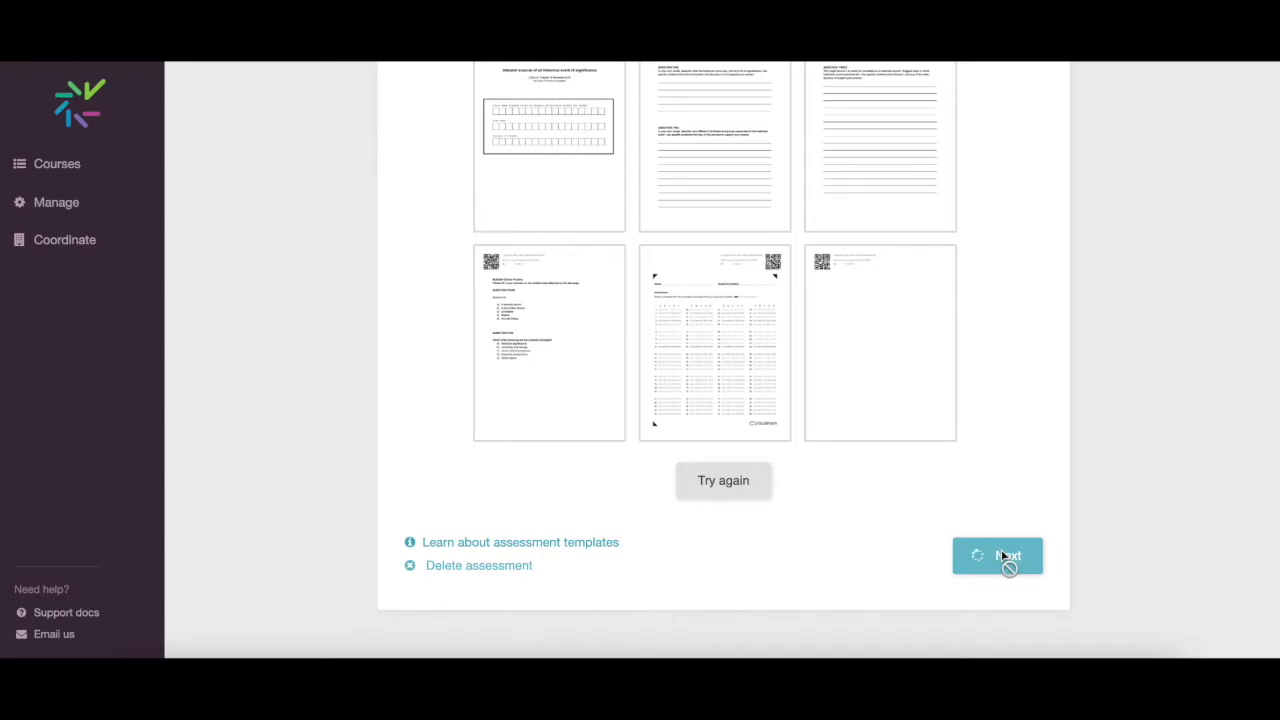
scroll(1001, 557, down, 5)
Step: Delete the automatically added questions on Page 2 and Page 3
scroll(1002, 557, up, 2)
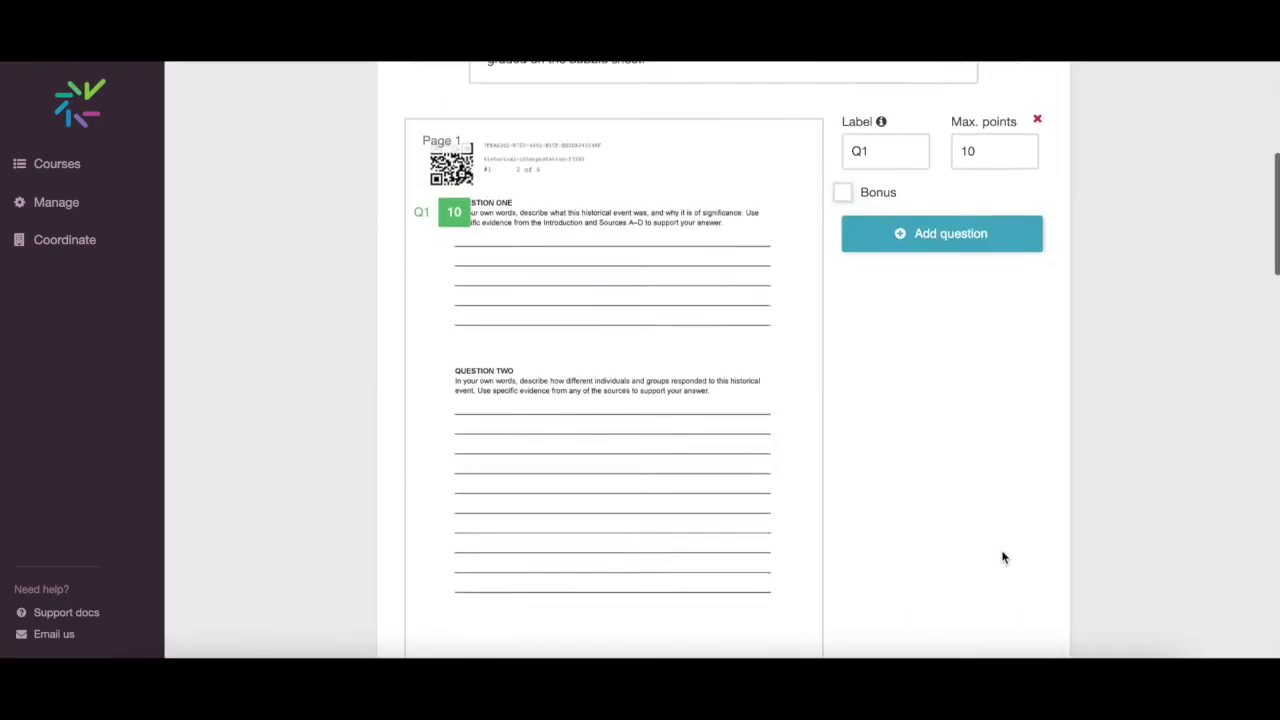
scroll(1003, 557, up, 3)
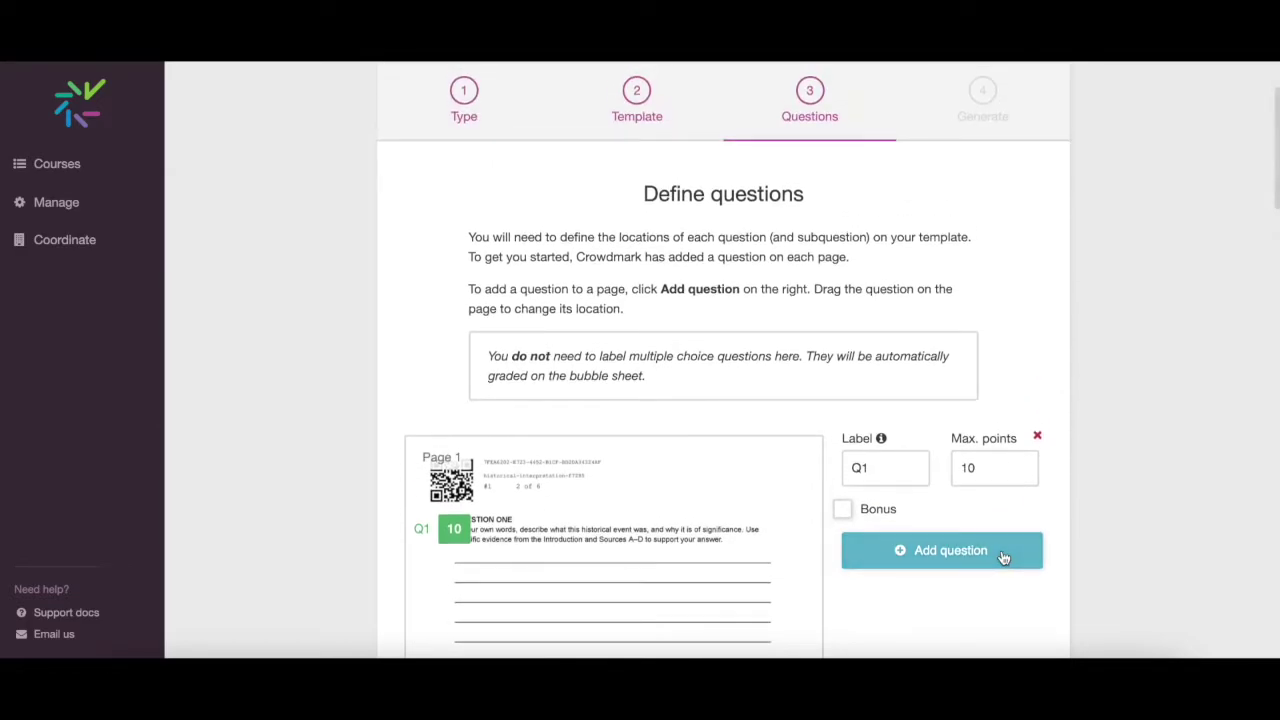
scroll(1035, 547, down, 3)
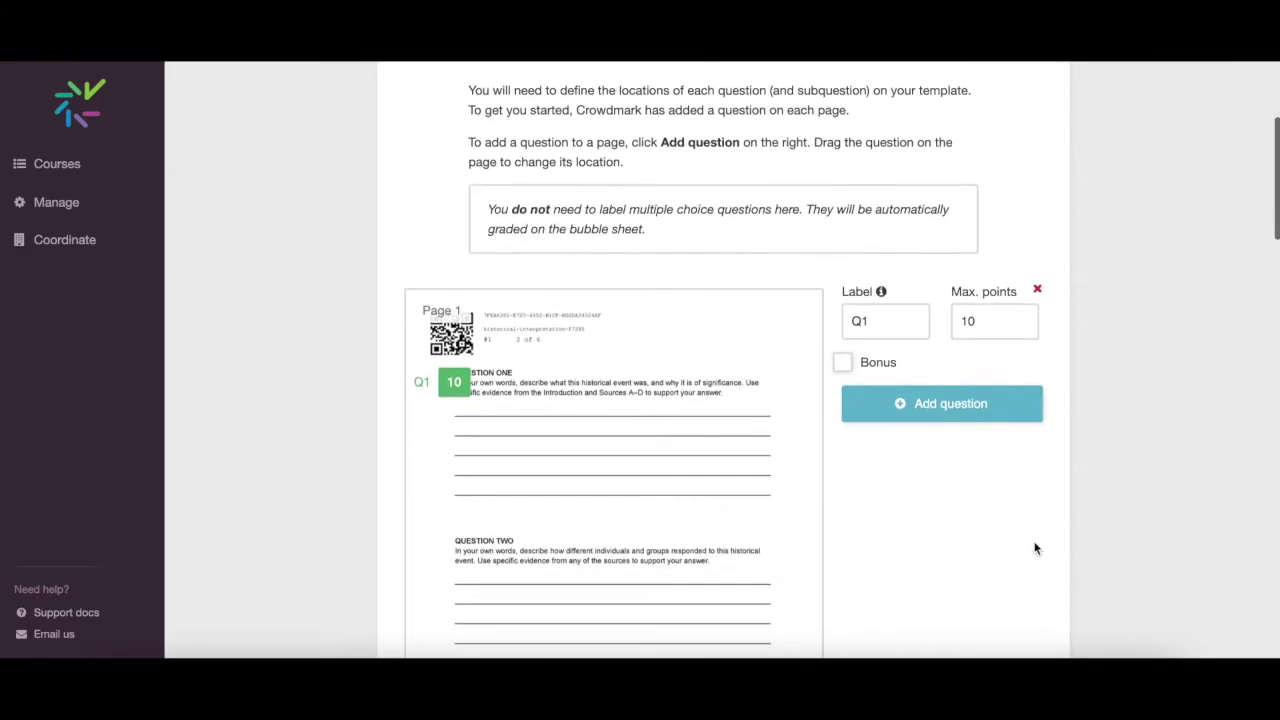
scroll(1035, 547, down, 5)
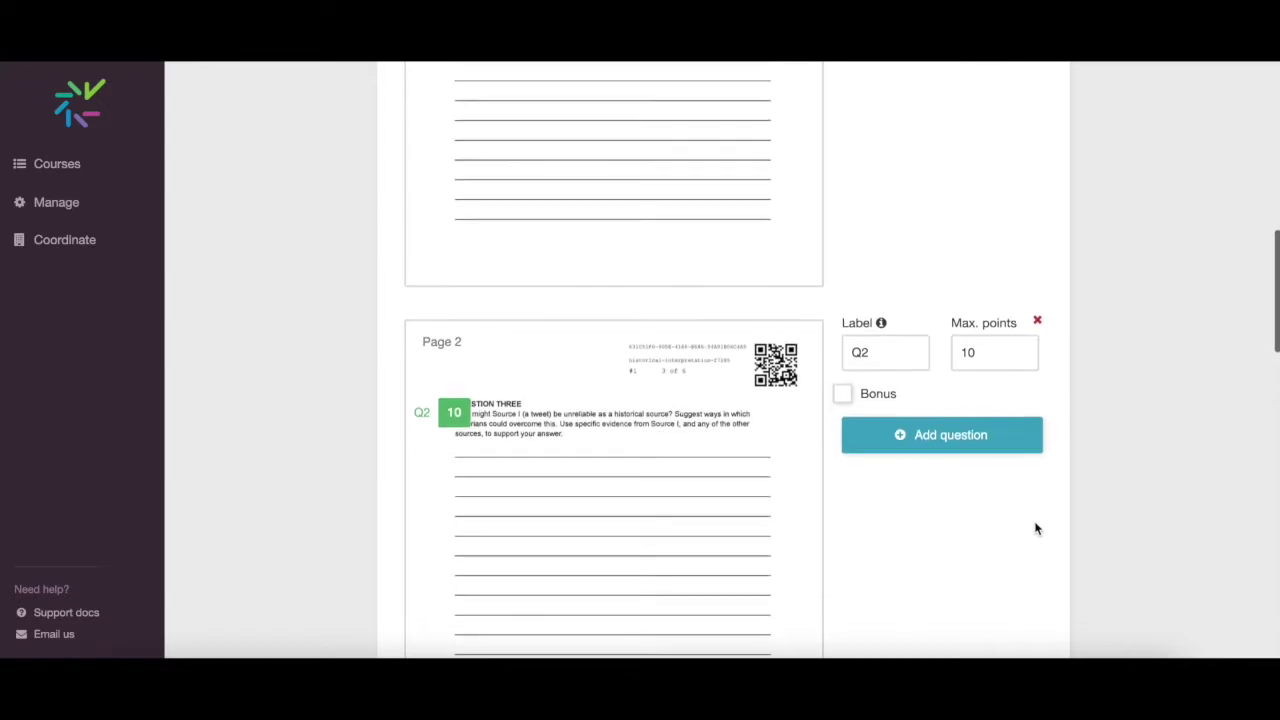
click(1038, 326)
scroll(1001, 425, down, 5)
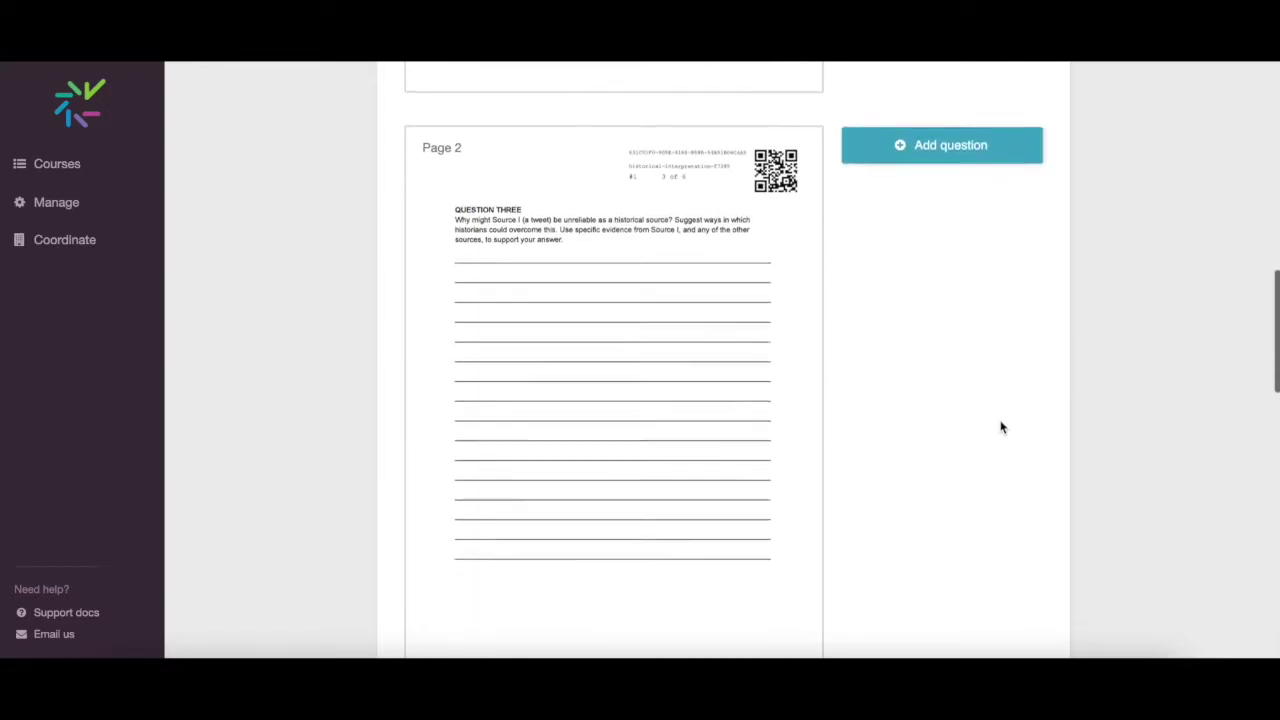
click(1034, 427)
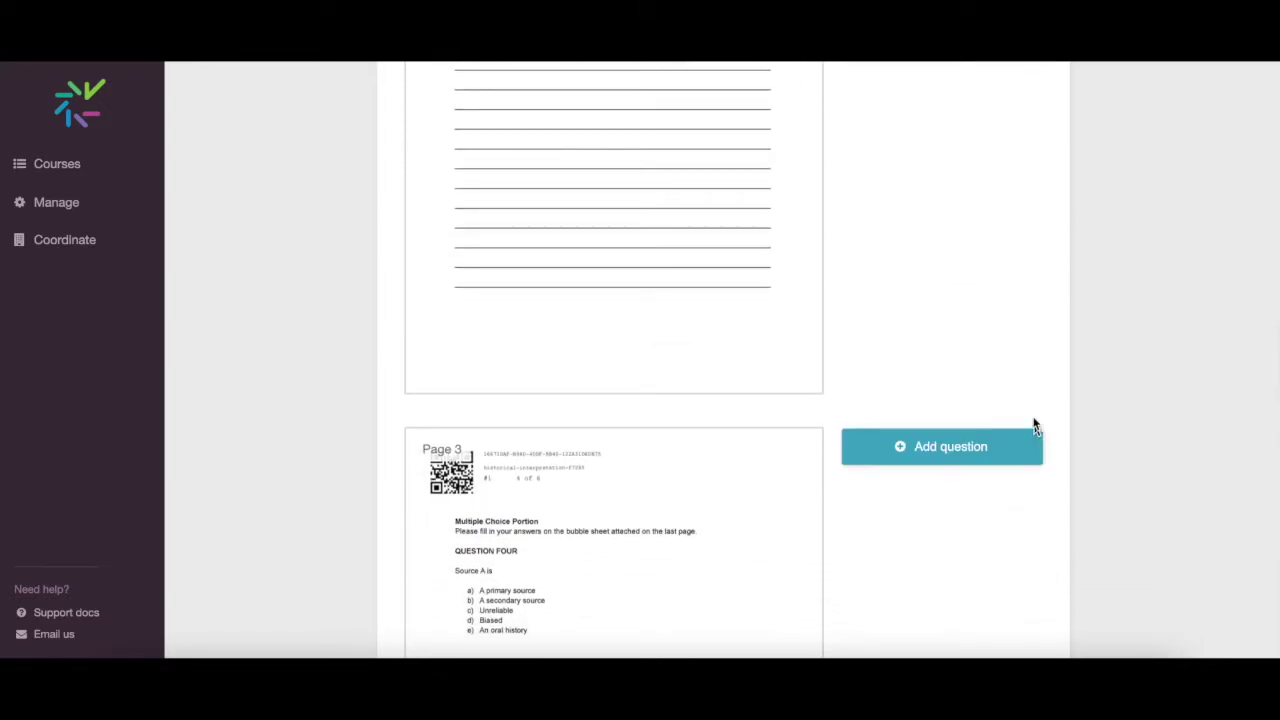
Step: Add a second question, Q2, to Page 1
scroll(1011, 350, up, 1)
scroll(1012, 347, up, 10)
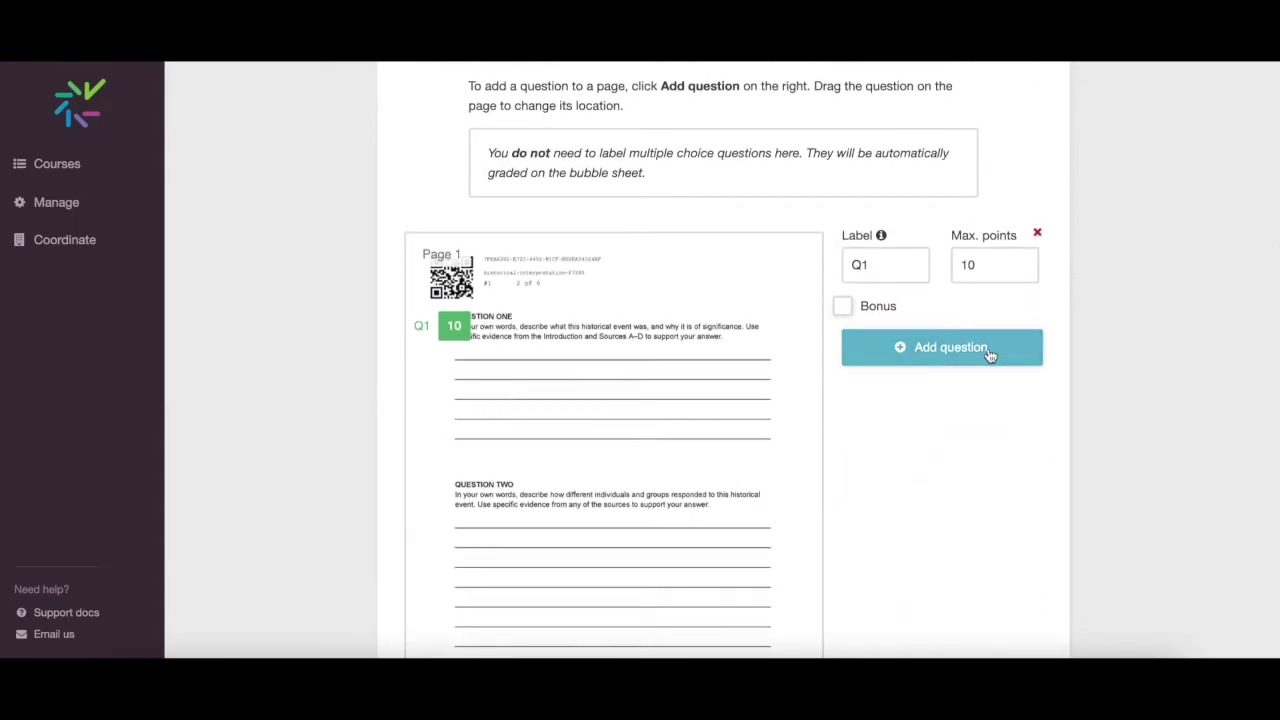
click(988, 352)
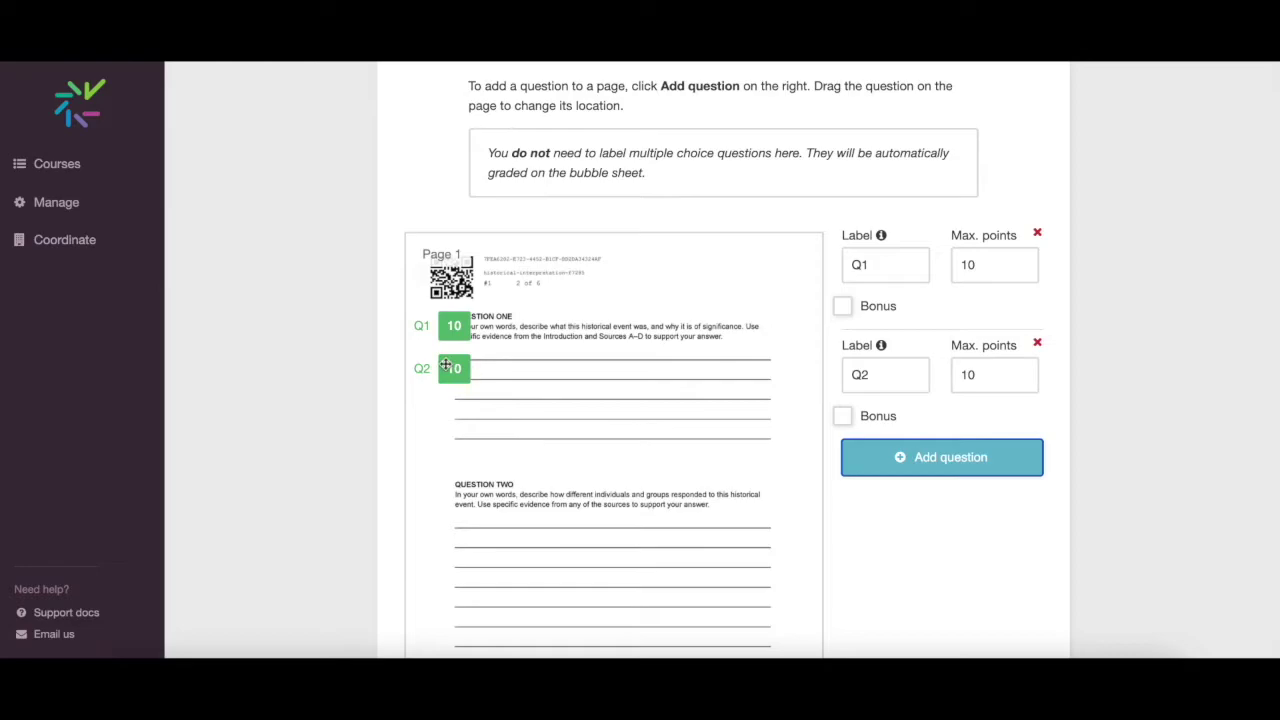
Step: Place Q2 above Question Two and add Q3 at the top of Page 2
drag(417, 369, 423, 459)
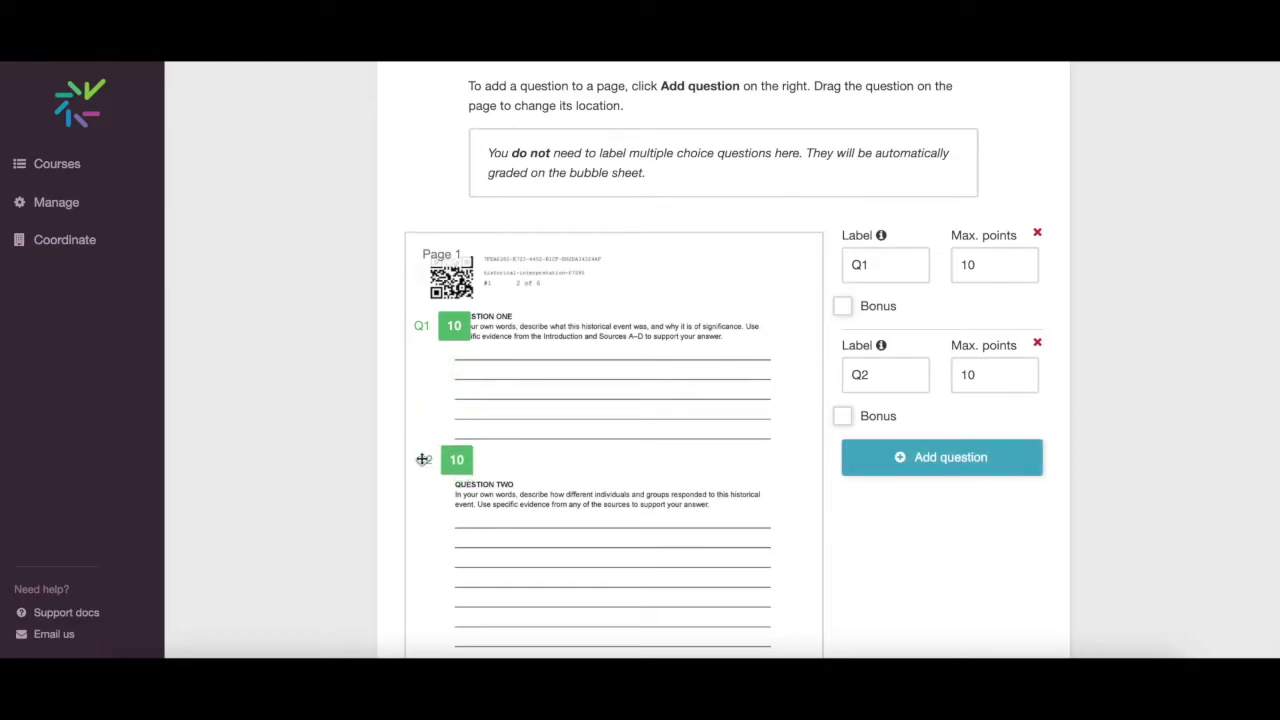
scroll(888, 552, down, 5)
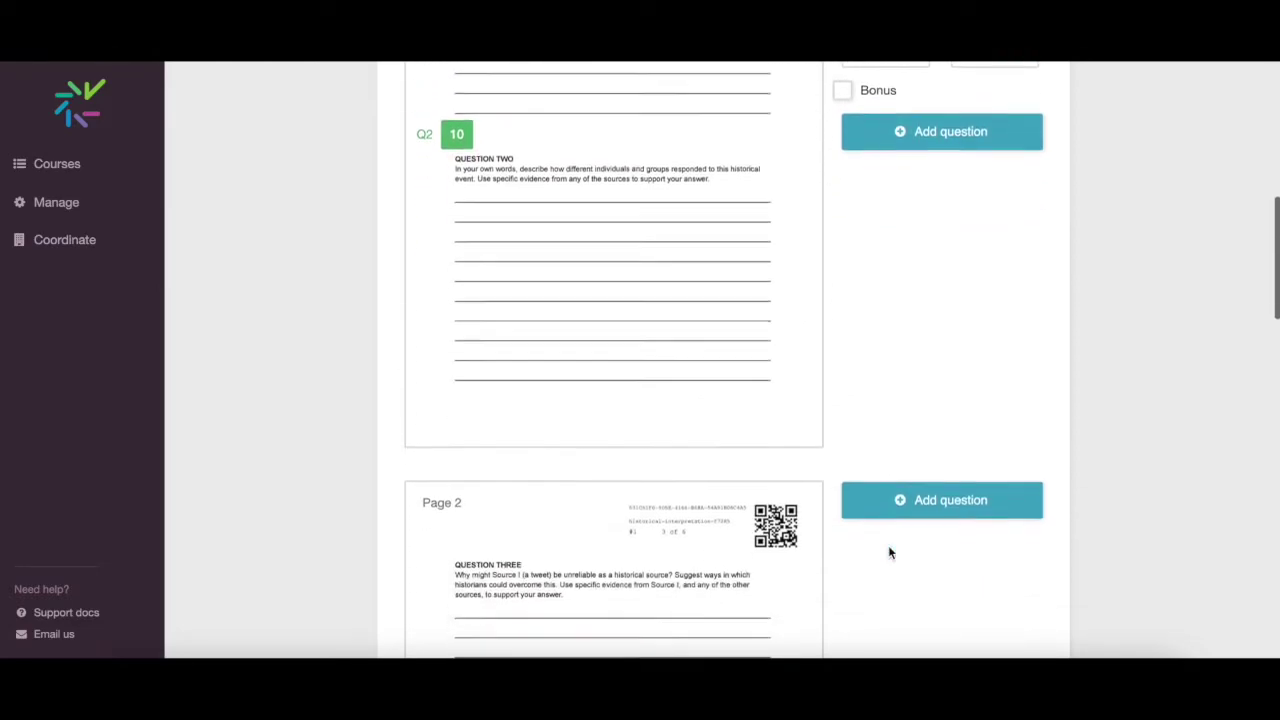
click(928, 440)
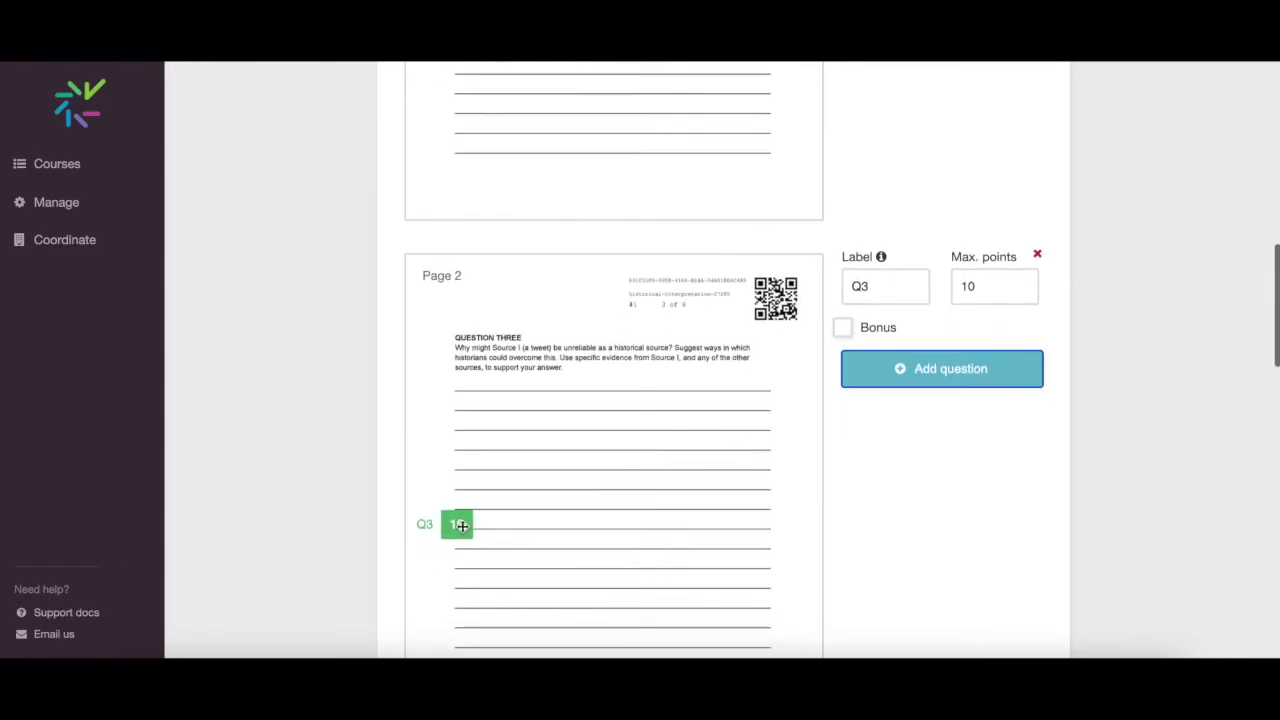
drag(420, 523, 426, 307)
scroll(646, 270, up, 1)
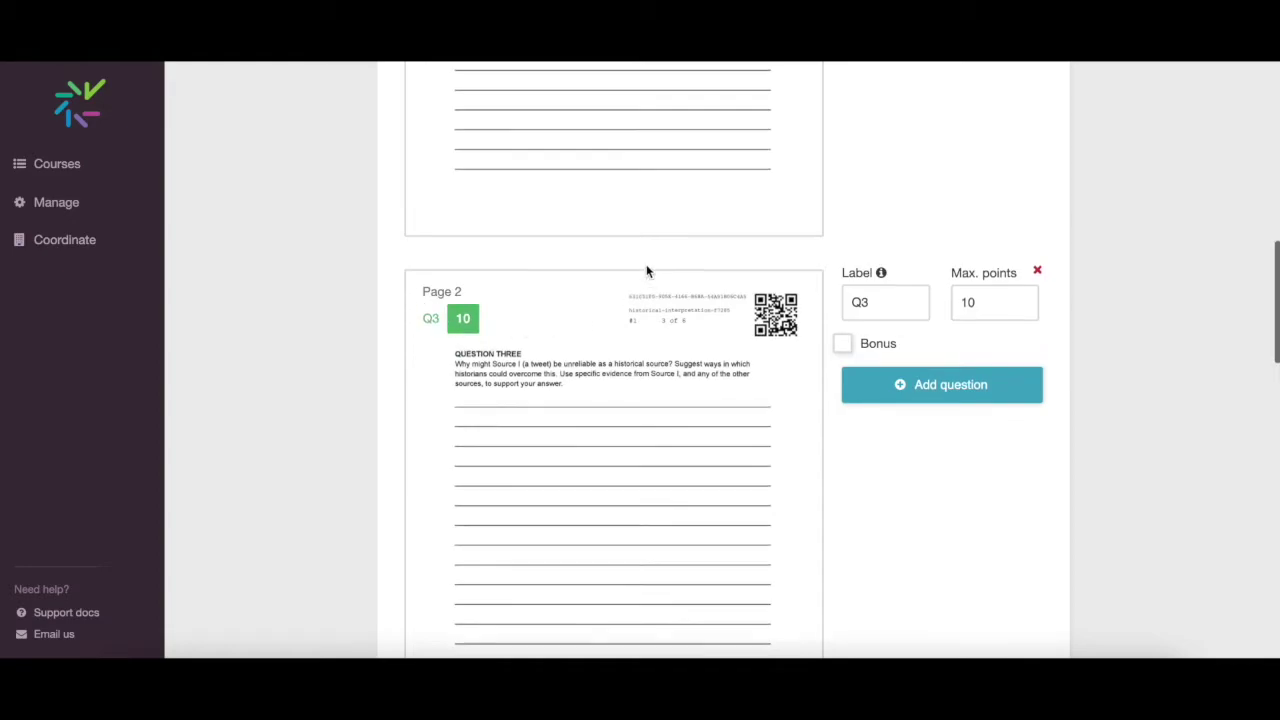
scroll(646, 270, up, 5)
Step: Rename Q2 to 'Essay' and set its maximum points to 15
click(879, 178)
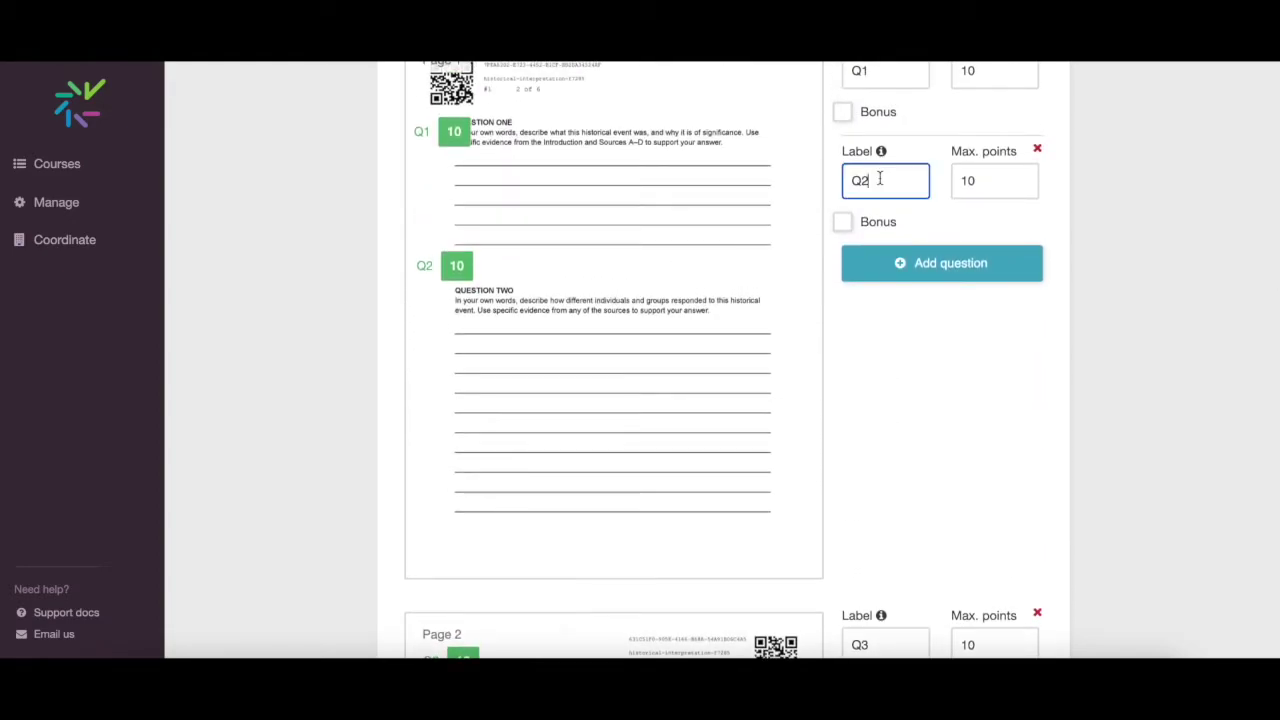
key(BackSpace)
key(BackSpace)
text(Ess)
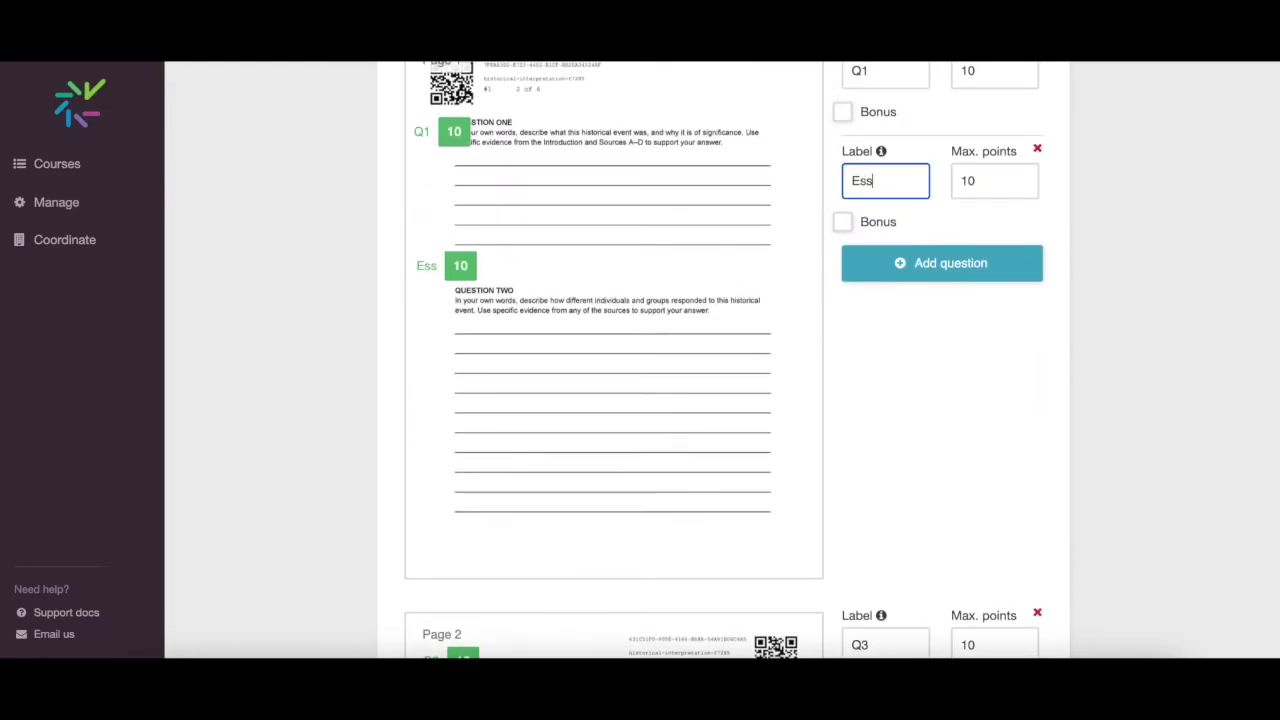
text(ay)
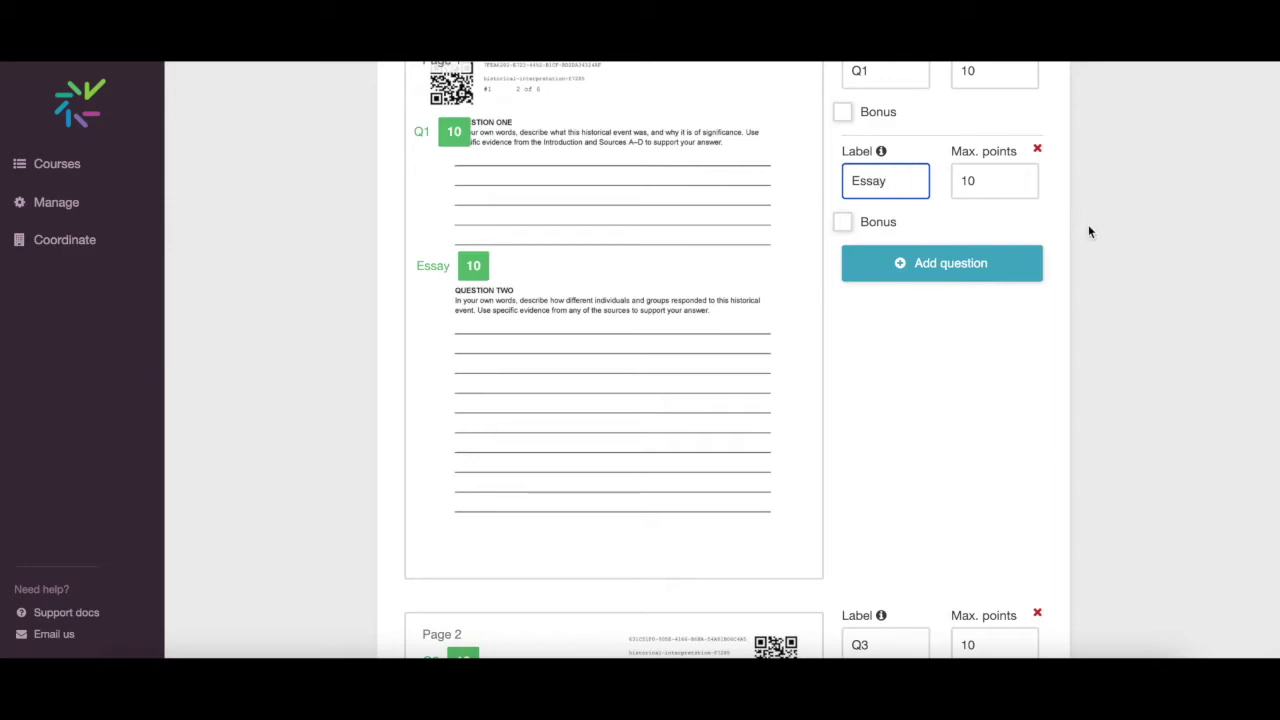
scroll(1090, 232, up, 1)
click(1023, 205)
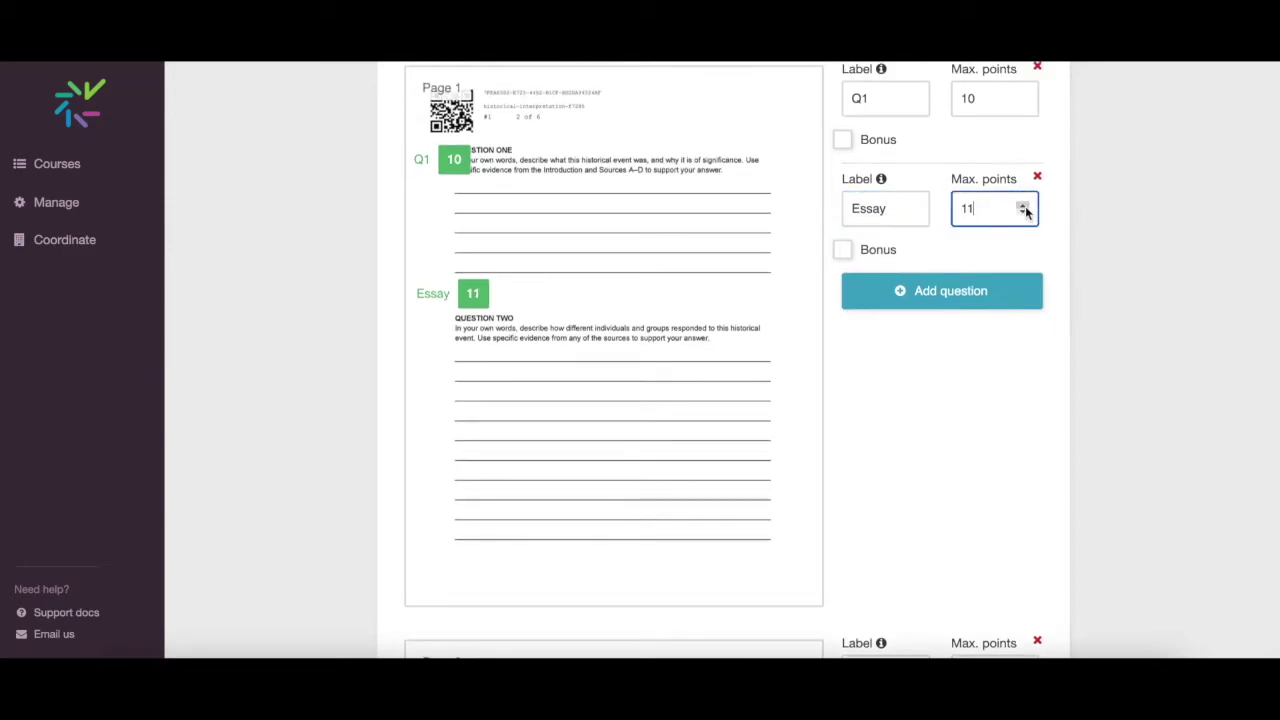
click(1023, 213)
double_click(951, 208)
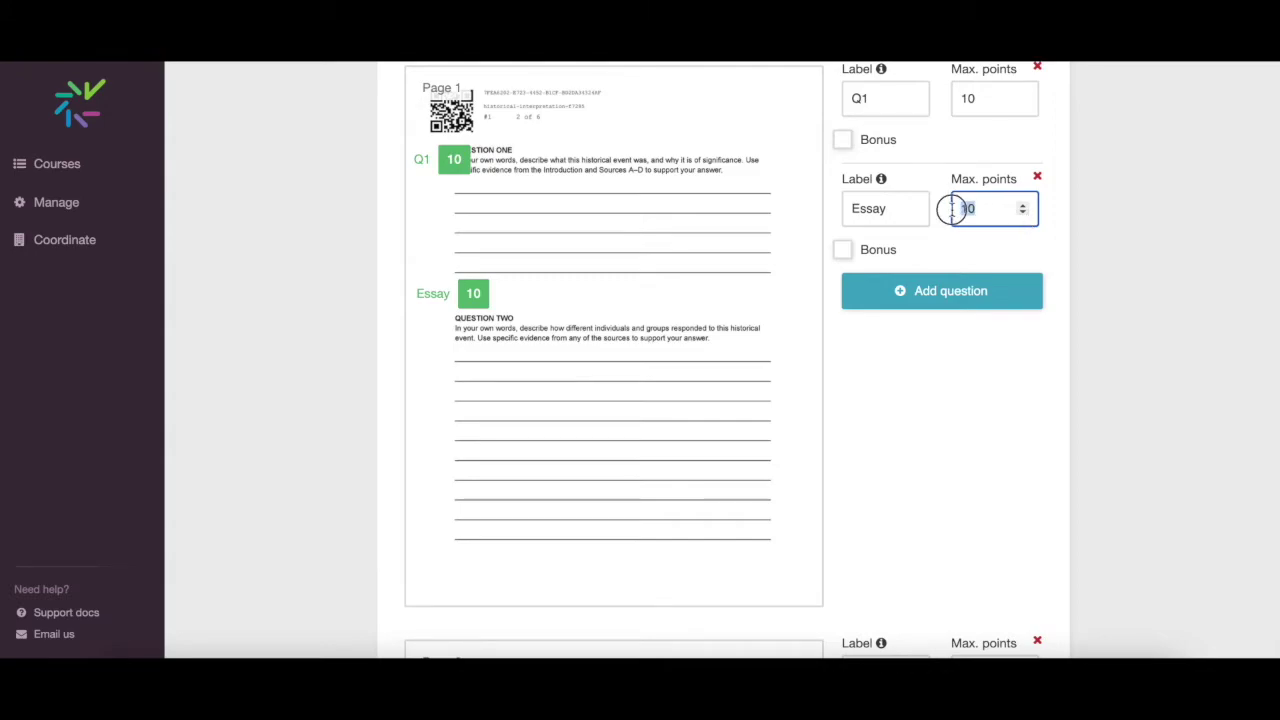
text(15)
scroll(917, 474, down, 6)
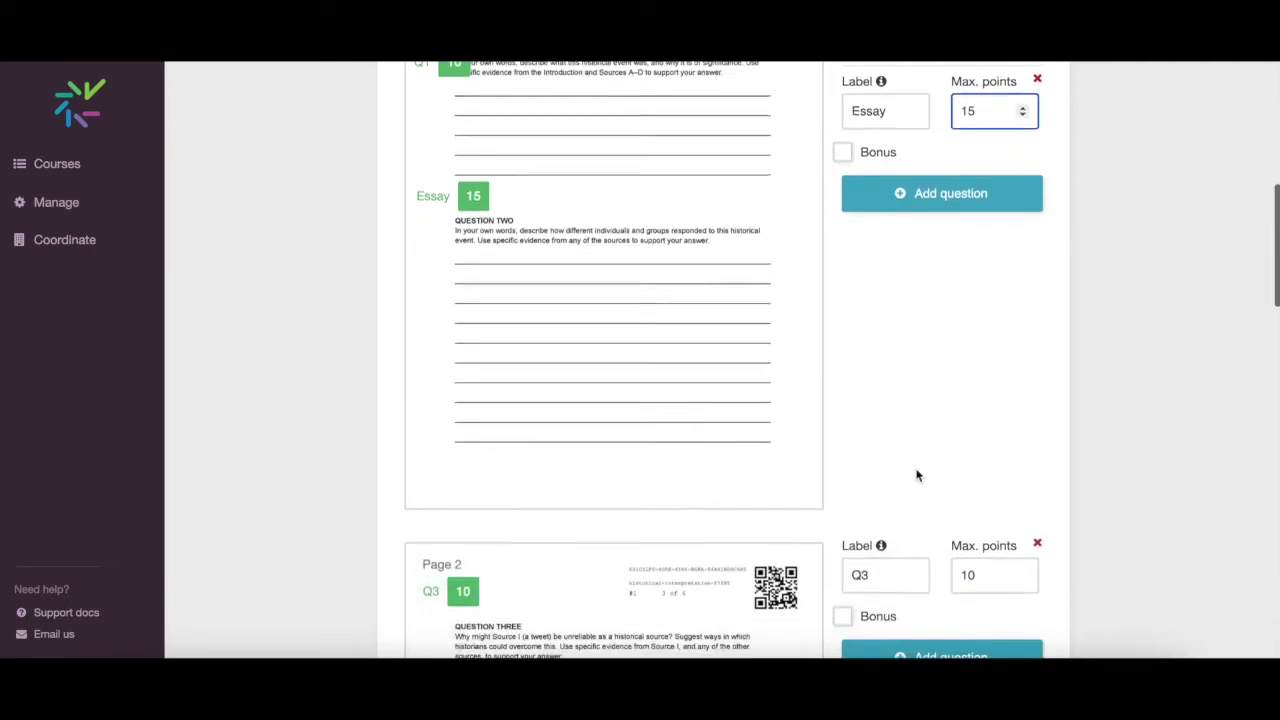
scroll(917, 475, down, 5)
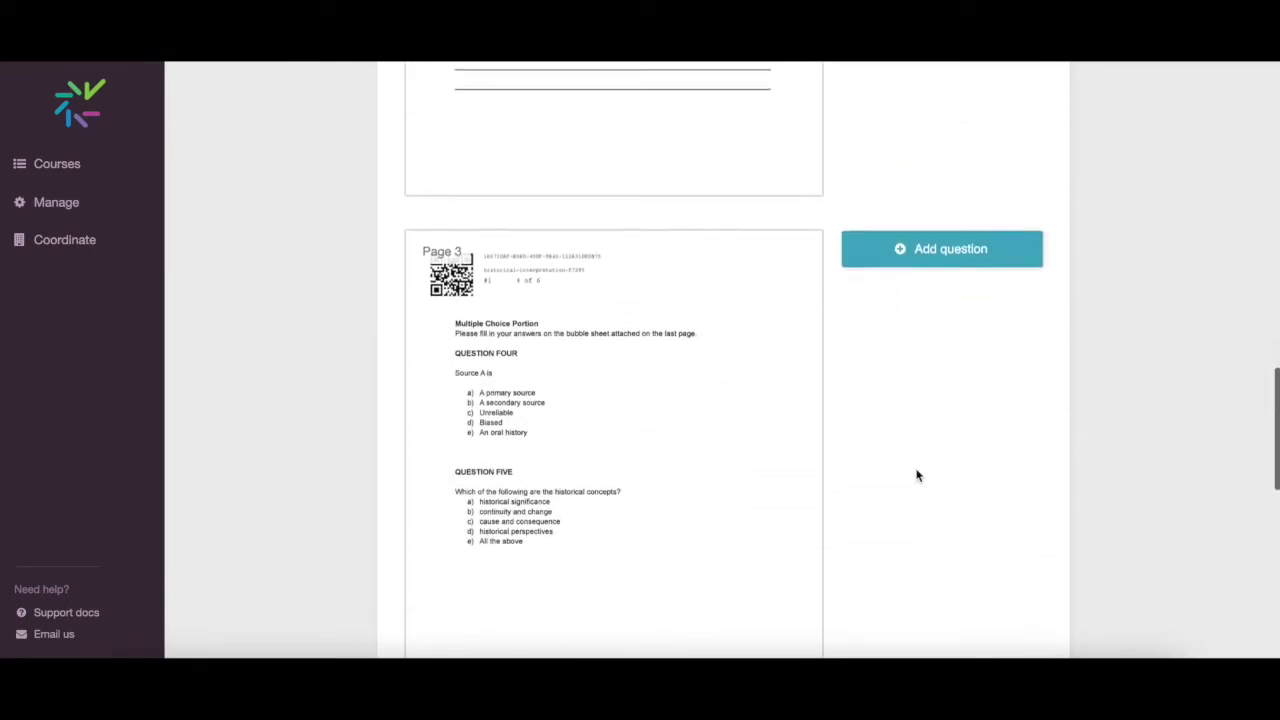
scroll(917, 475, down, 7)
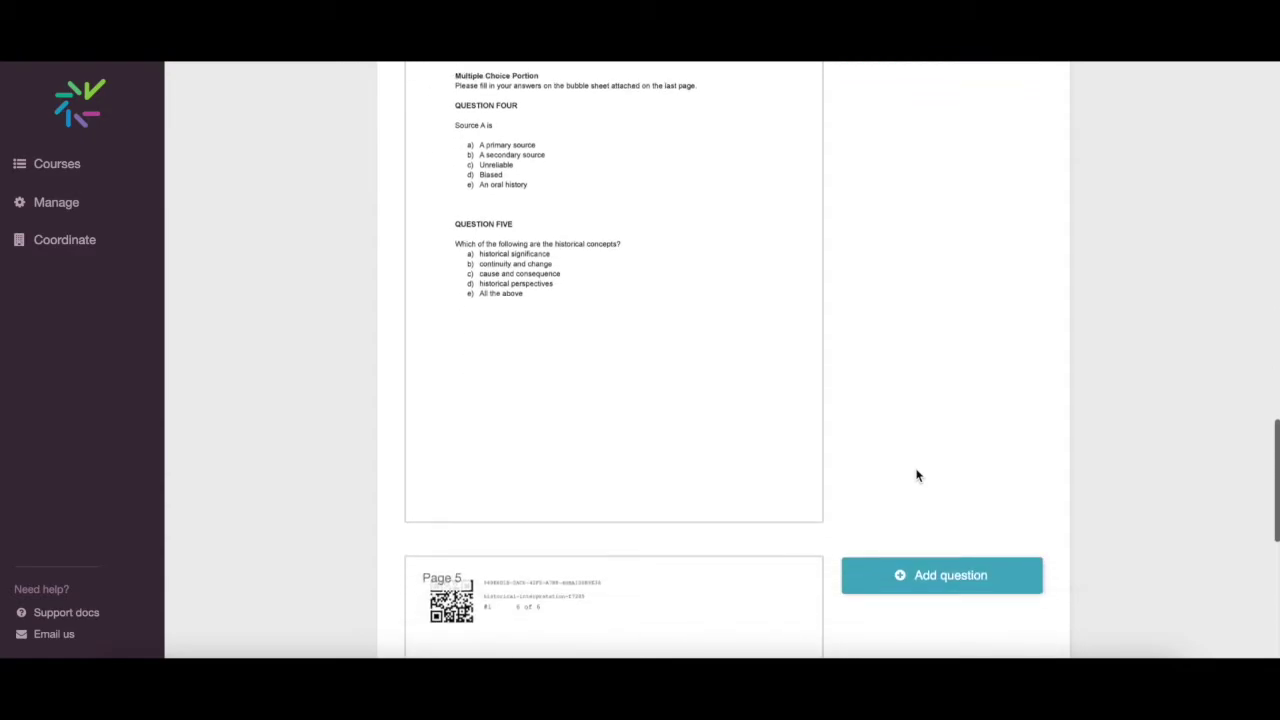
scroll(917, 475, down, 5)
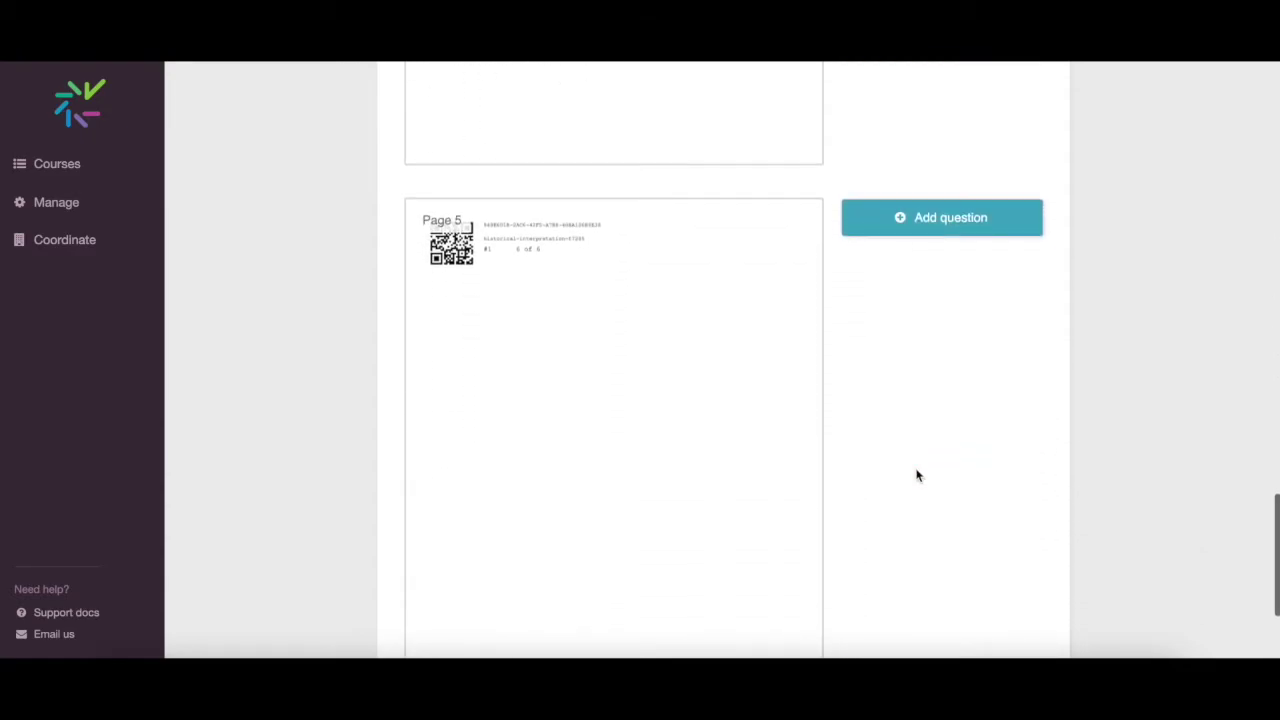
Step: Save the questions and generate the assessment booklets PDF
click(972, 555)
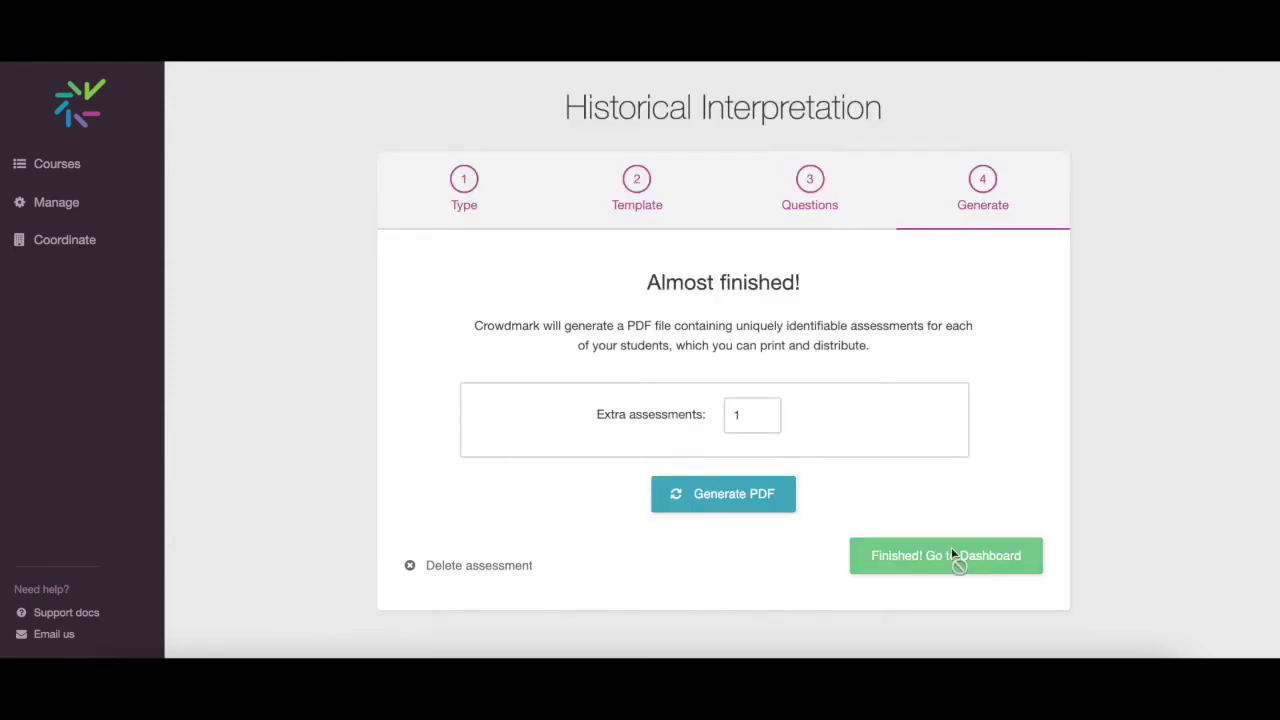
click(752, 414)
click(717, 494)
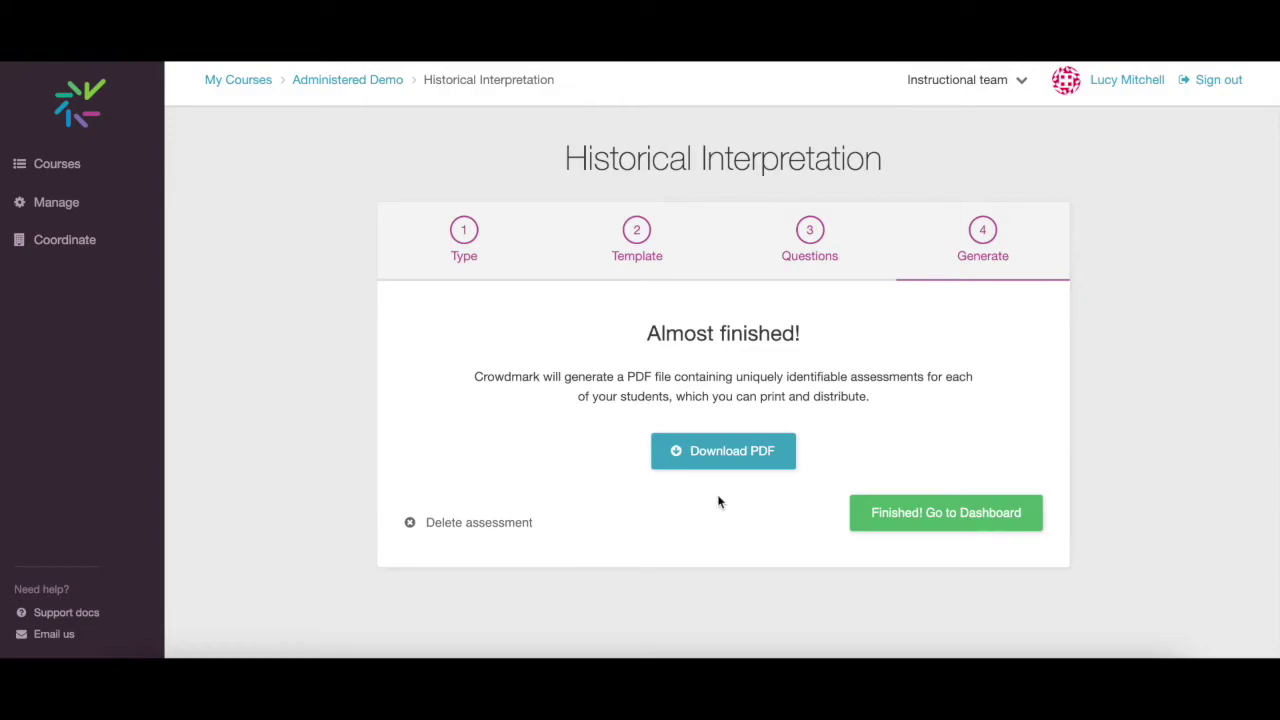
Step: Download the printable student booklets PDF and finish setup to the dashboard
click(723, 456)
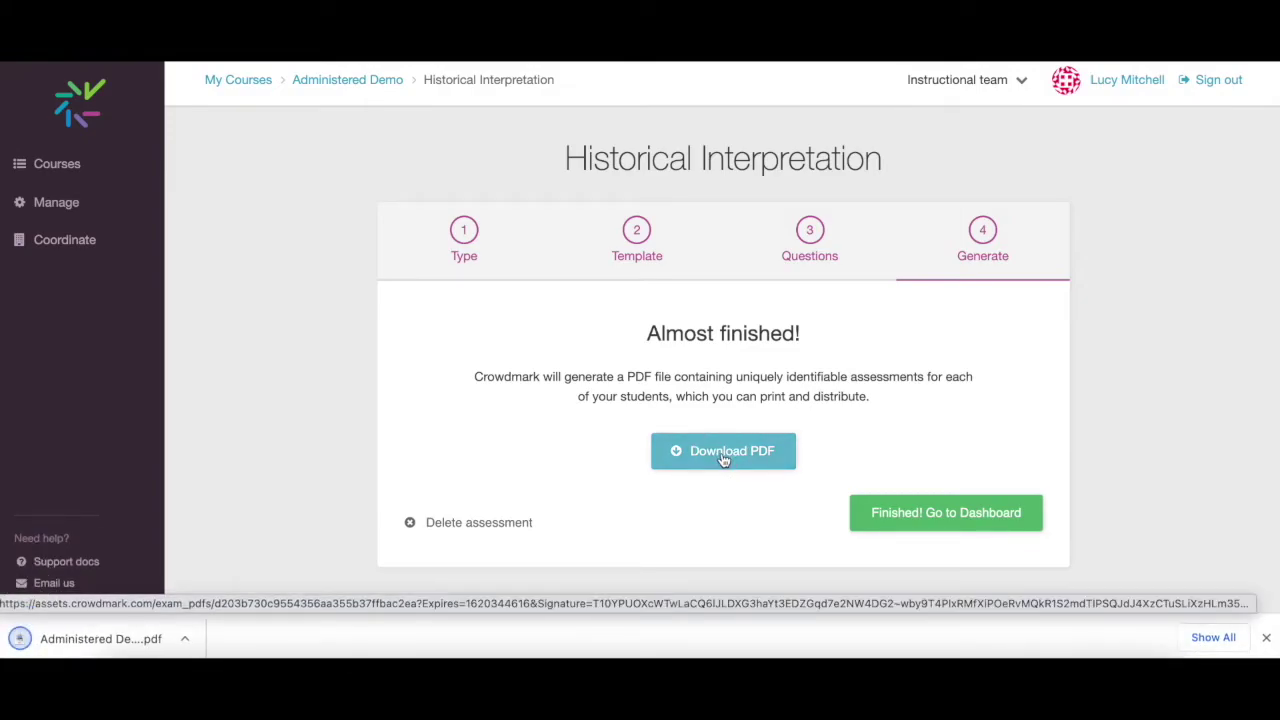
click(1266, 638)
click(965, 518)
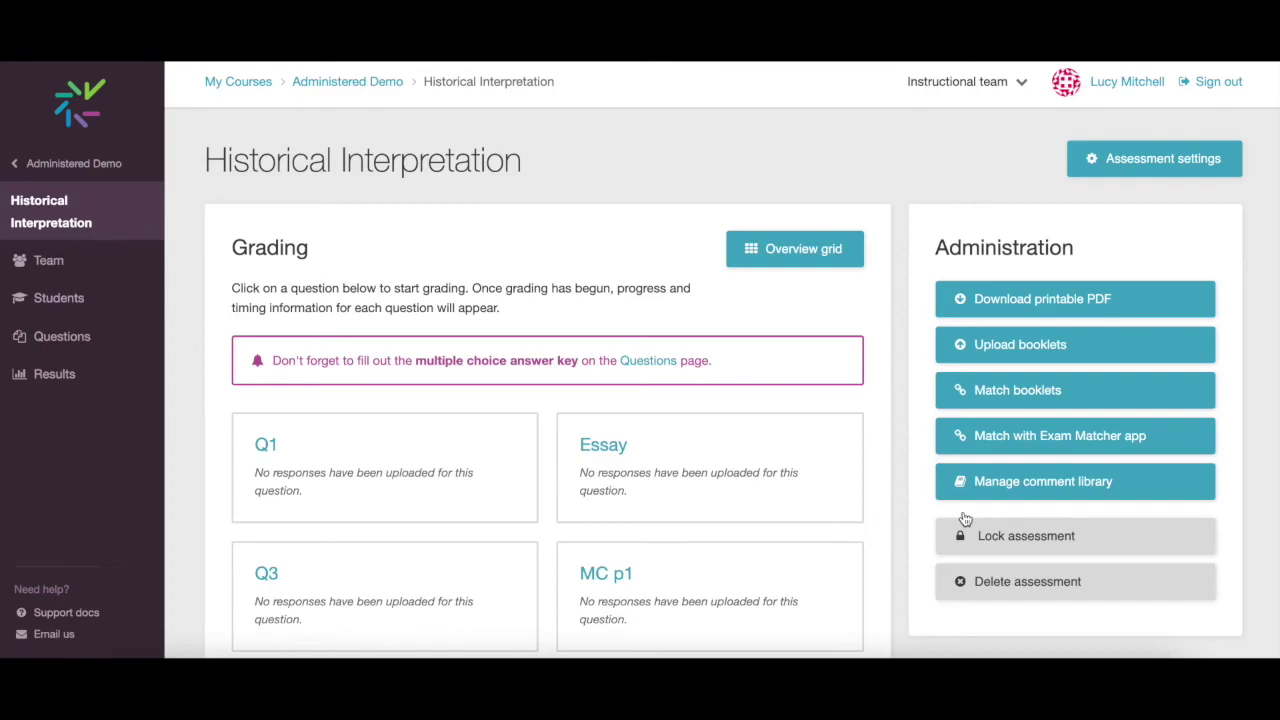
Step: Open the MC p1 answer key from the Questions list
click(92, 344)
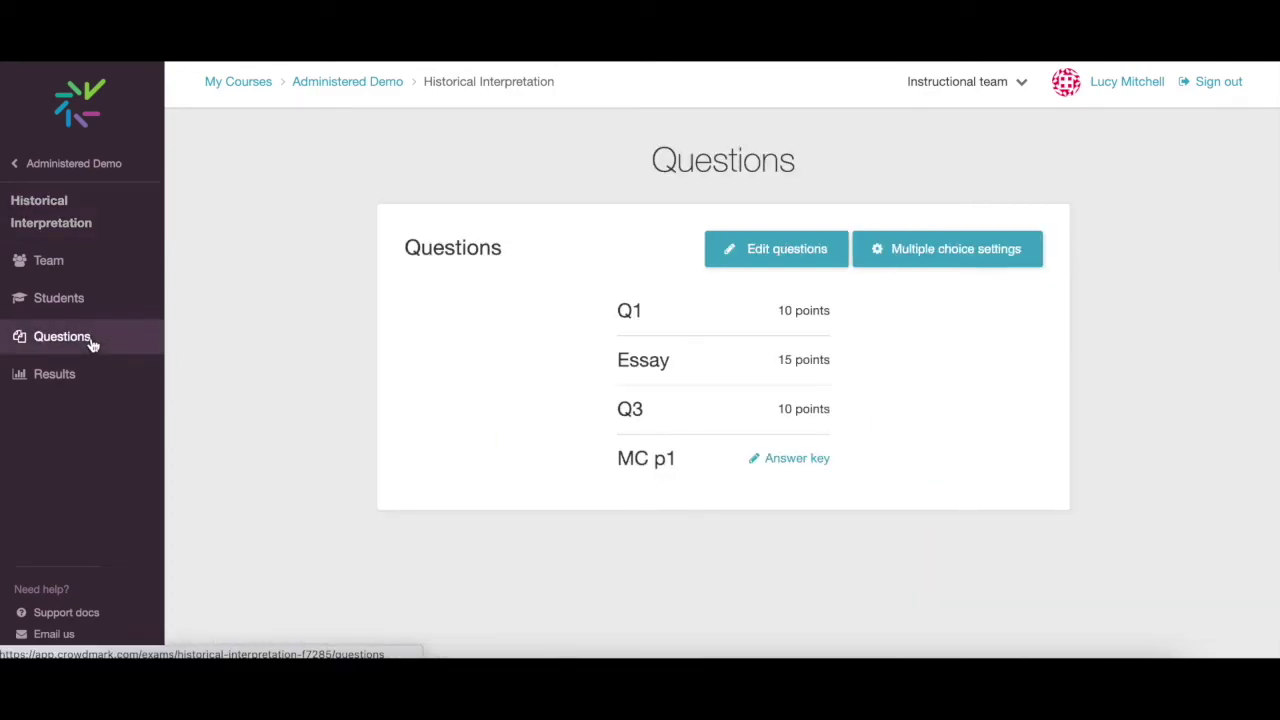
click(799, 460)
Step: Mark answers C, B, C, C, D for multiple-choice questions 1–5
scroll(800, 463, down, 4)
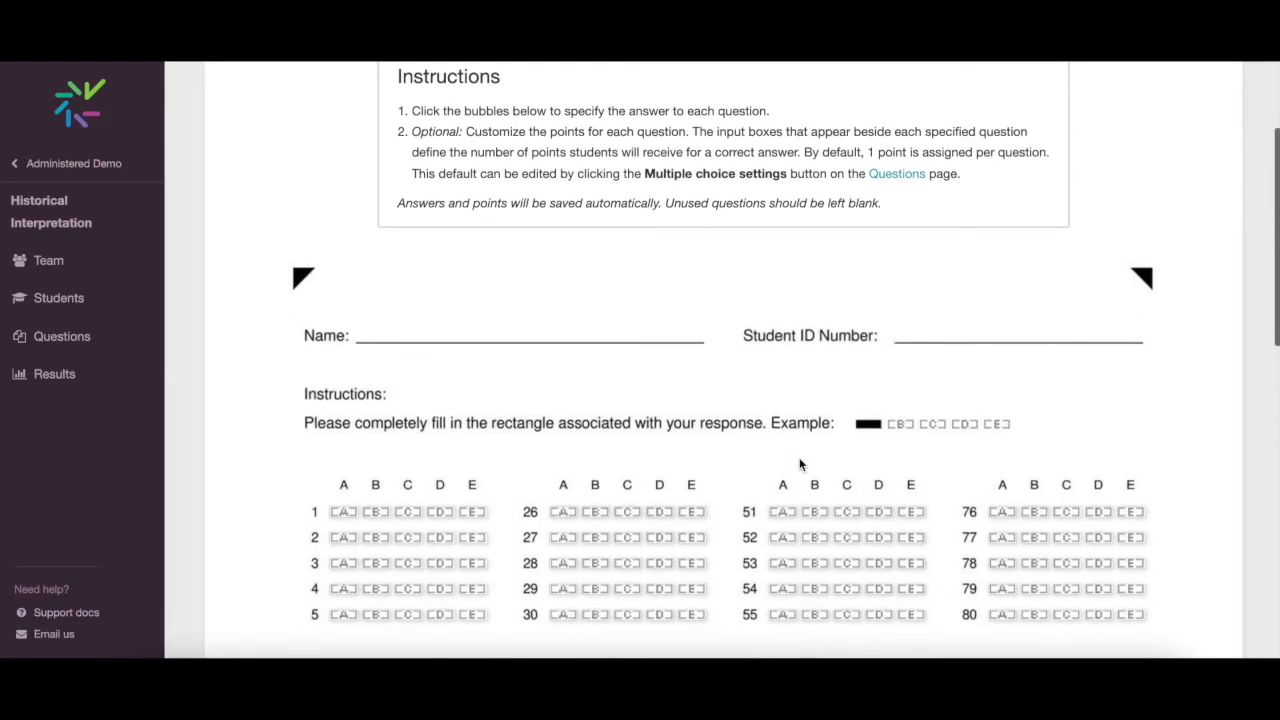
click(408, 360)
click(377, 385)
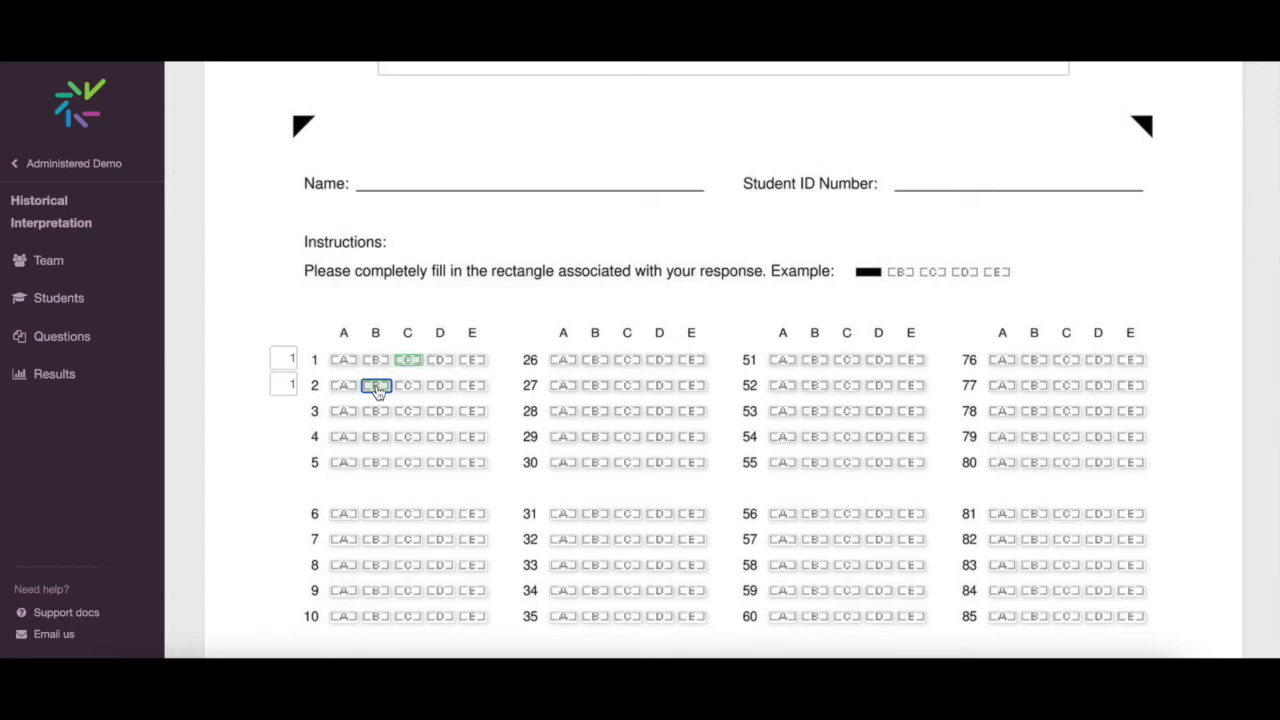
click(409, 412)
click(409, 437)
click(440, 462)
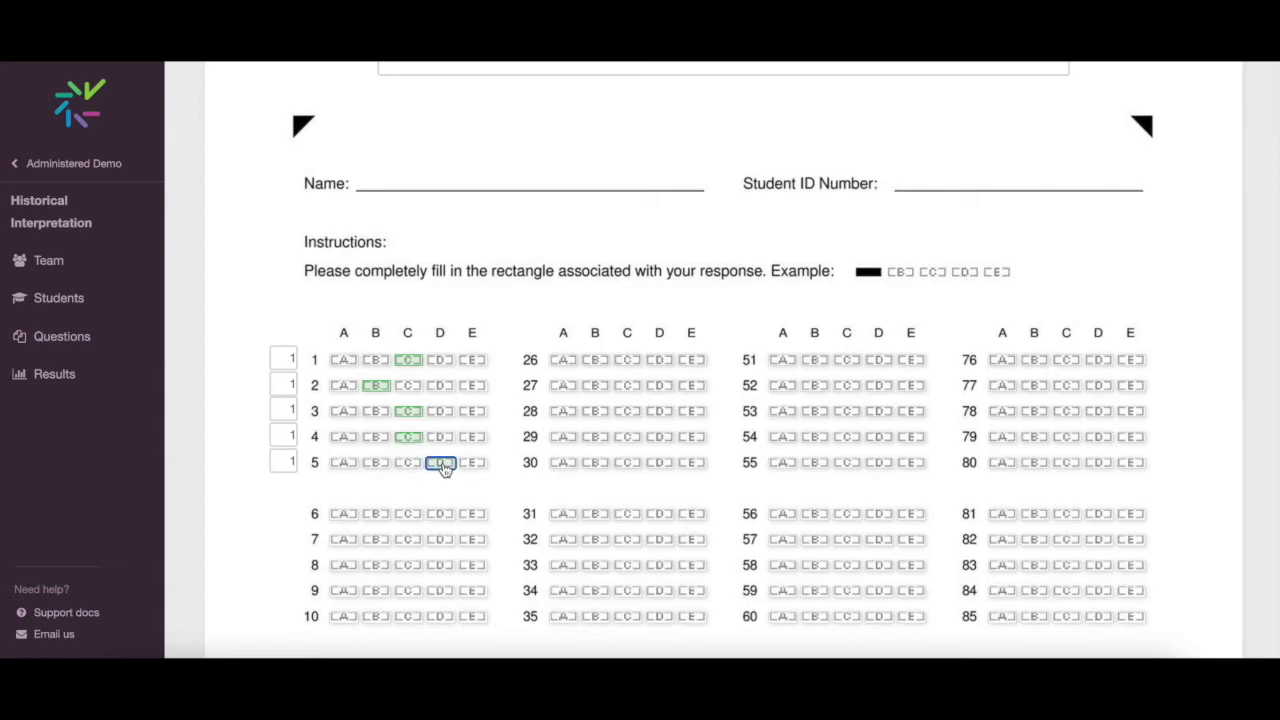
Step: Make question 5 worth 2 points, then return to the assessment dashboard
click(282, 459)
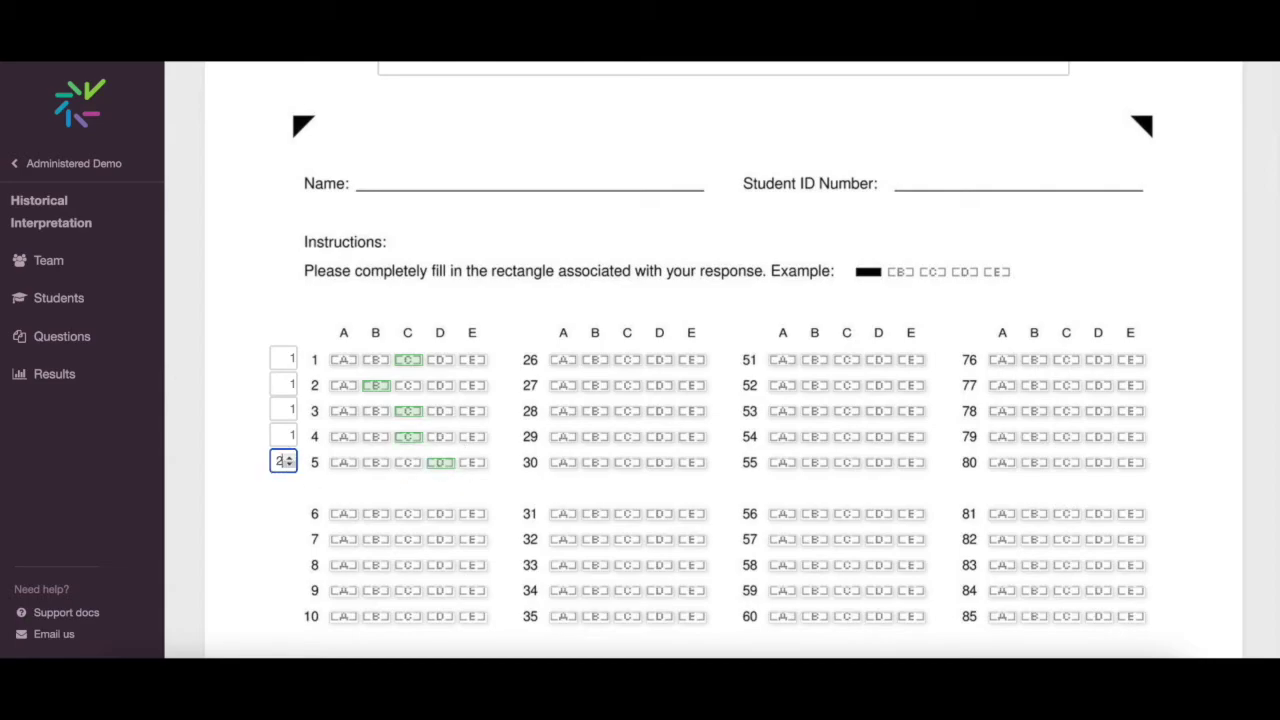
click(289, 455)
click(321, 486)
click(57, 233)
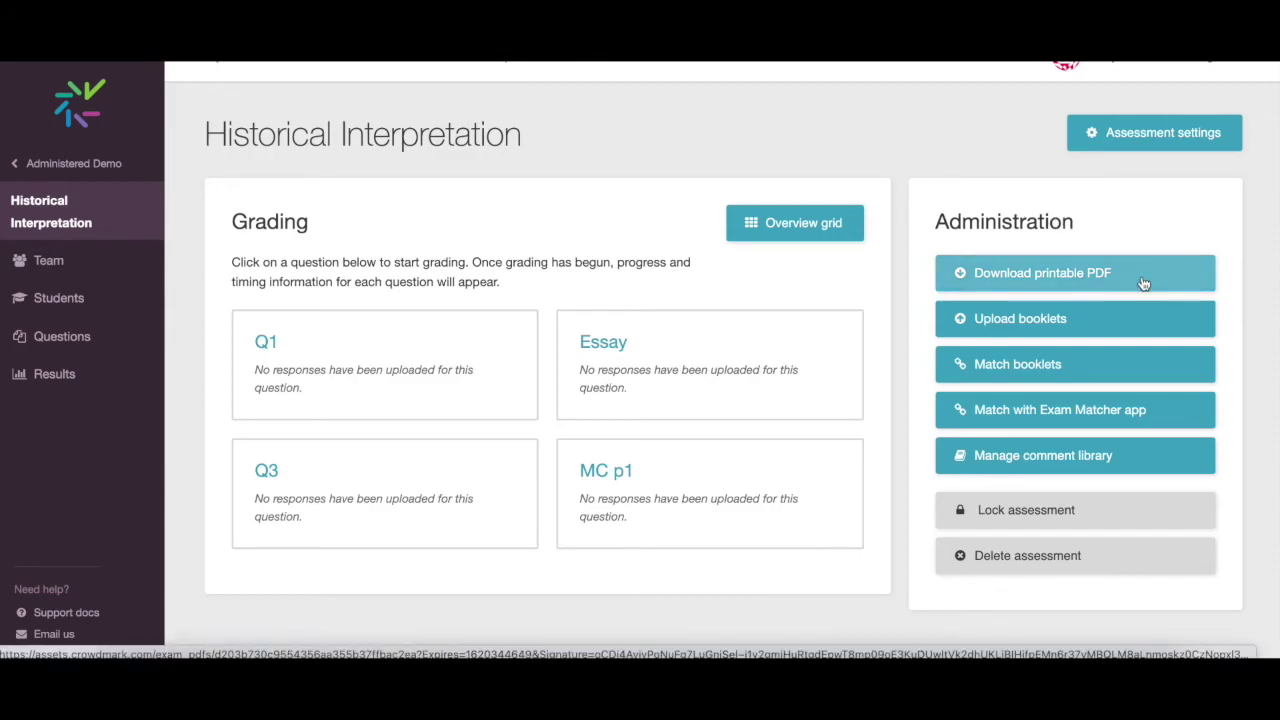
Step: Upload the scan img20210609_161.pdf from Downloads to Historical Interpretation Week 3 and confirm 7 complete booklets
scroll(1143, 284, down, 1)
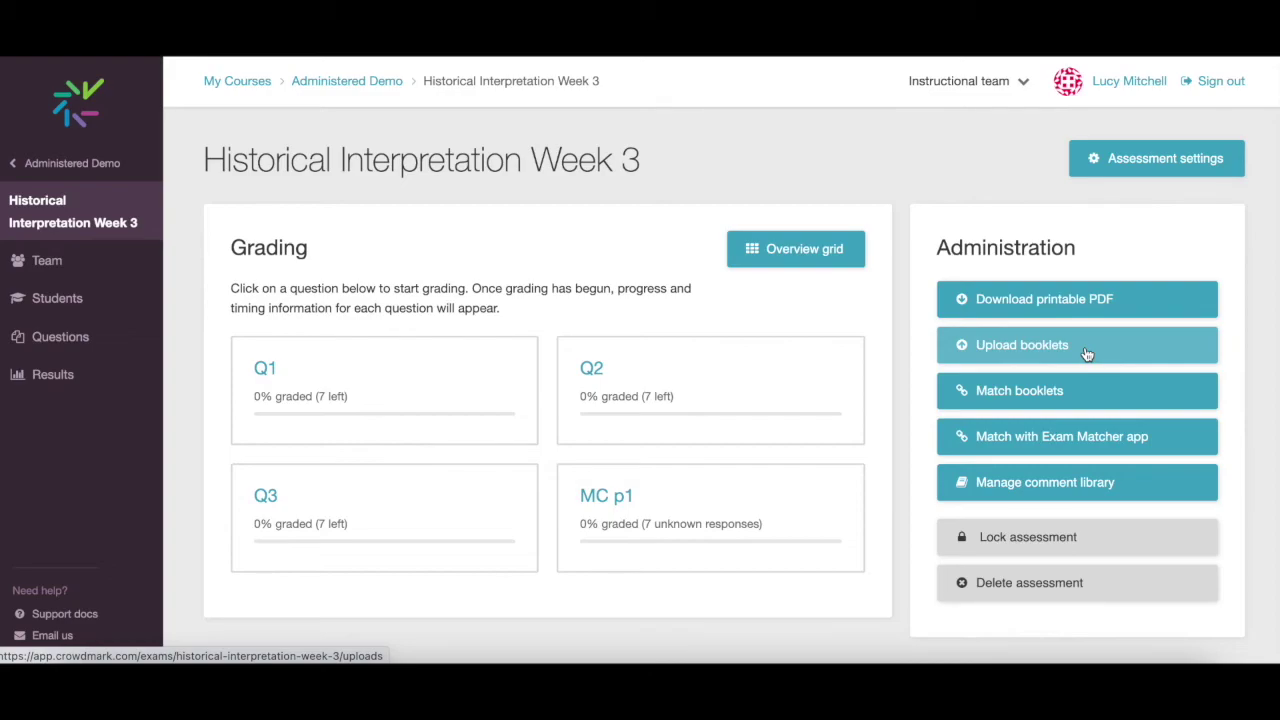
click(1087, 354)
click(505, 394)
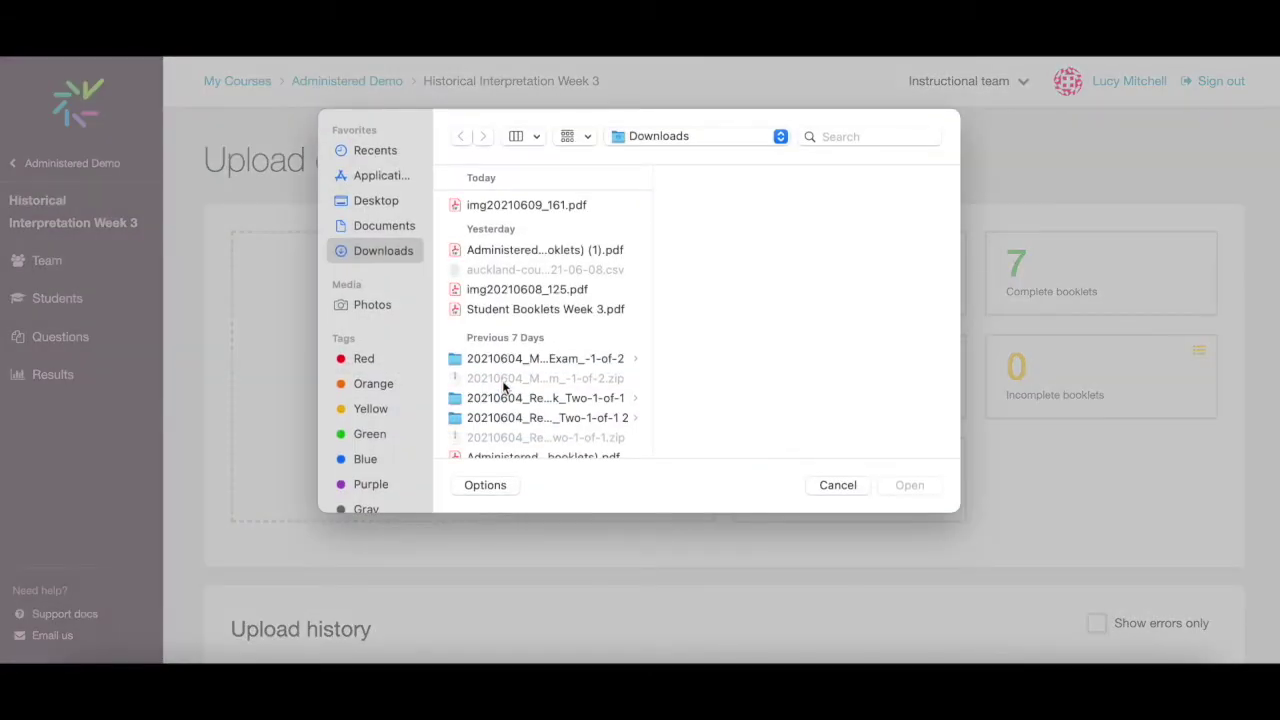
click(530, 204)
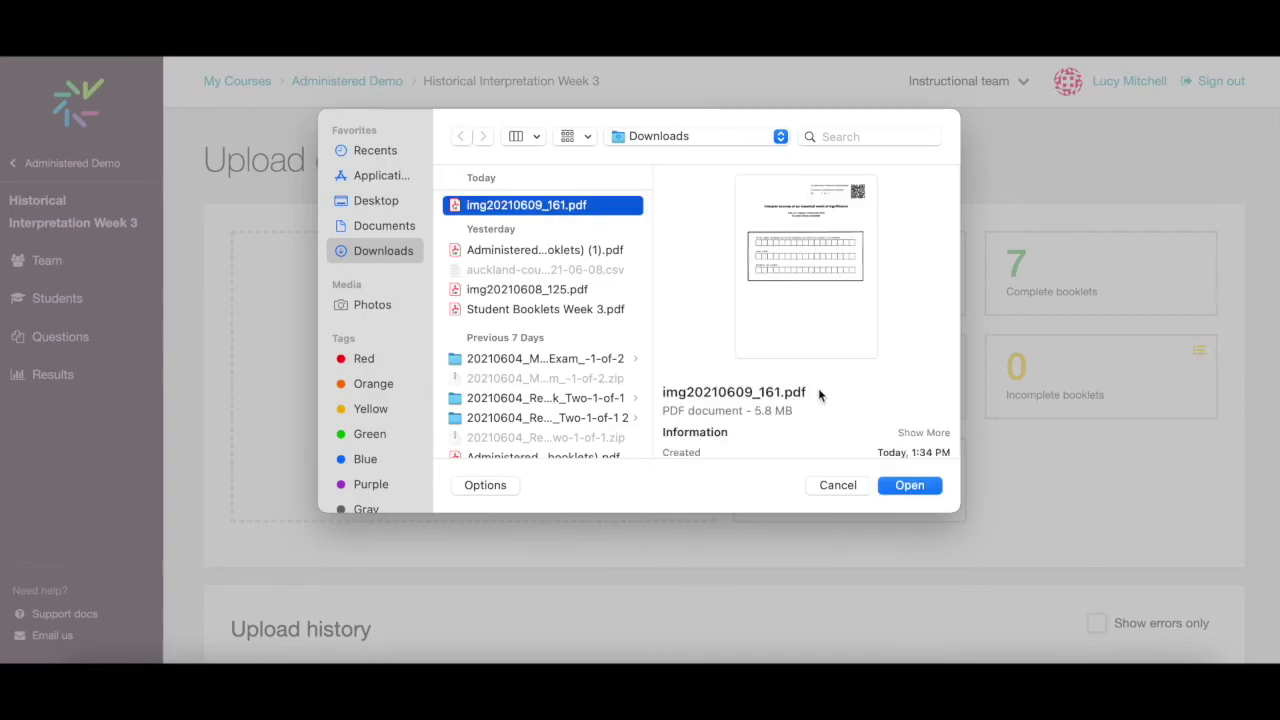
click(910, 488)
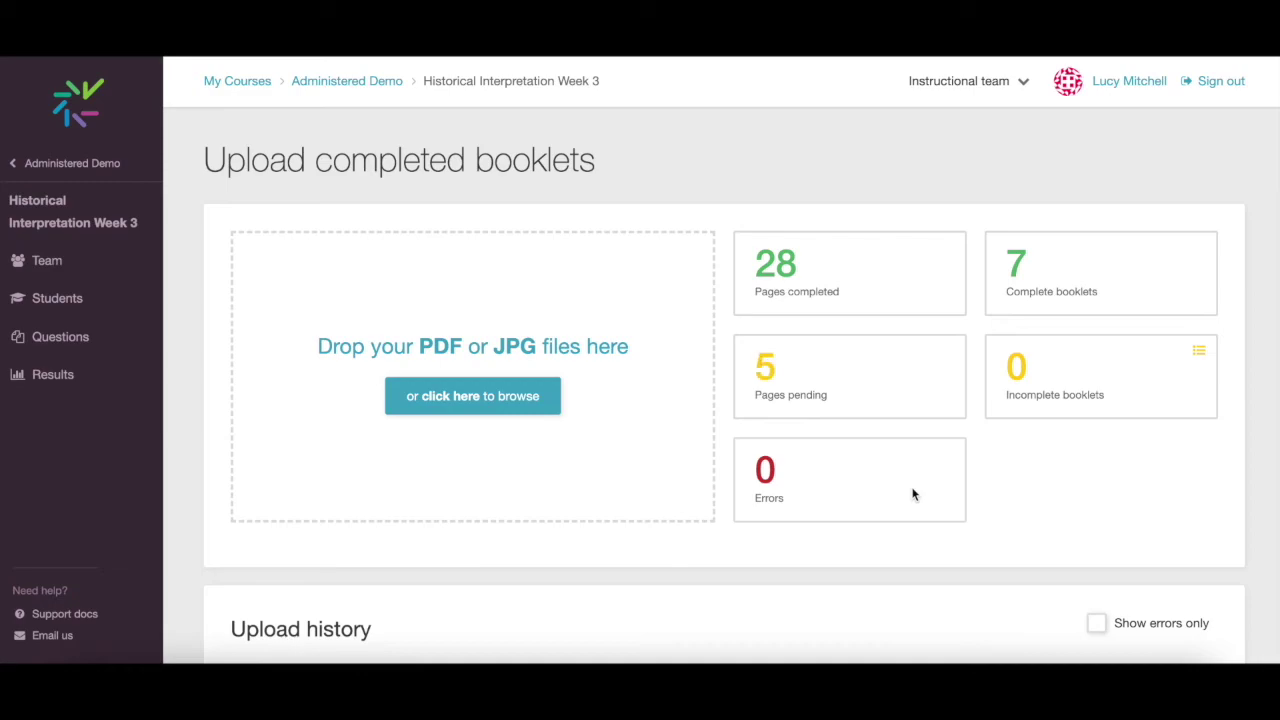
scroll(912, 494, down, 3)
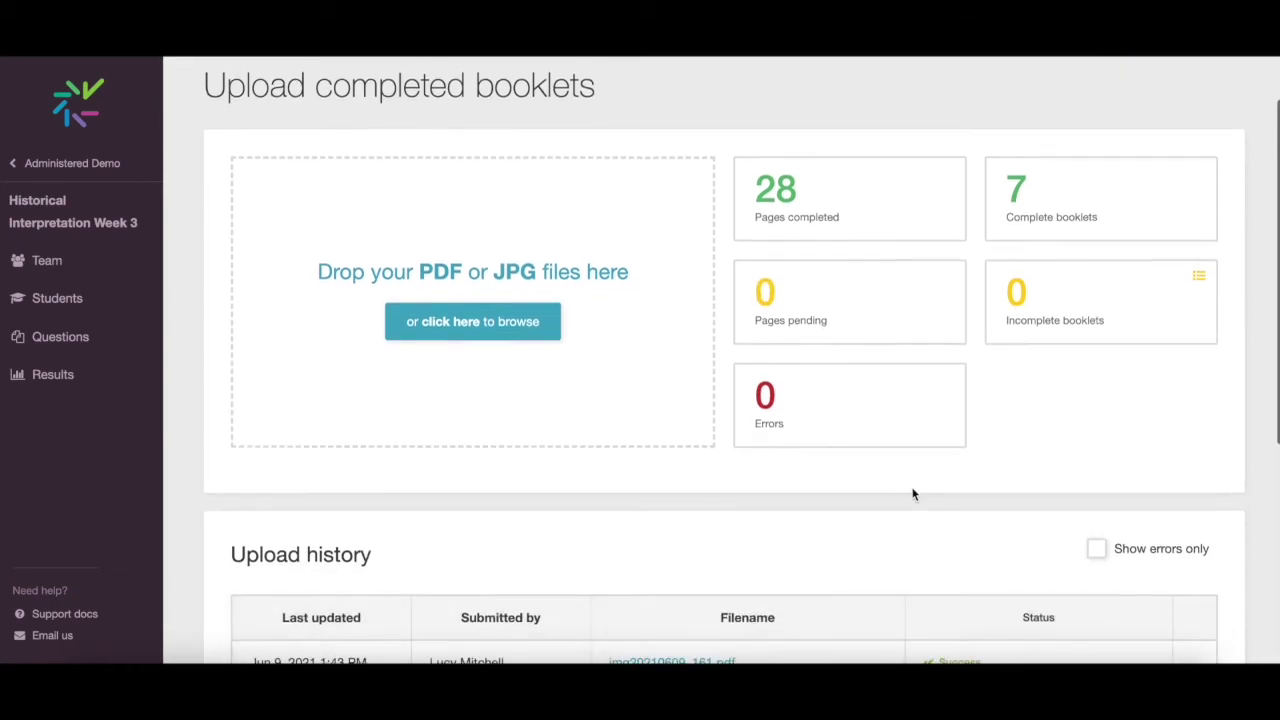
scroll(912, 494, up, 3)
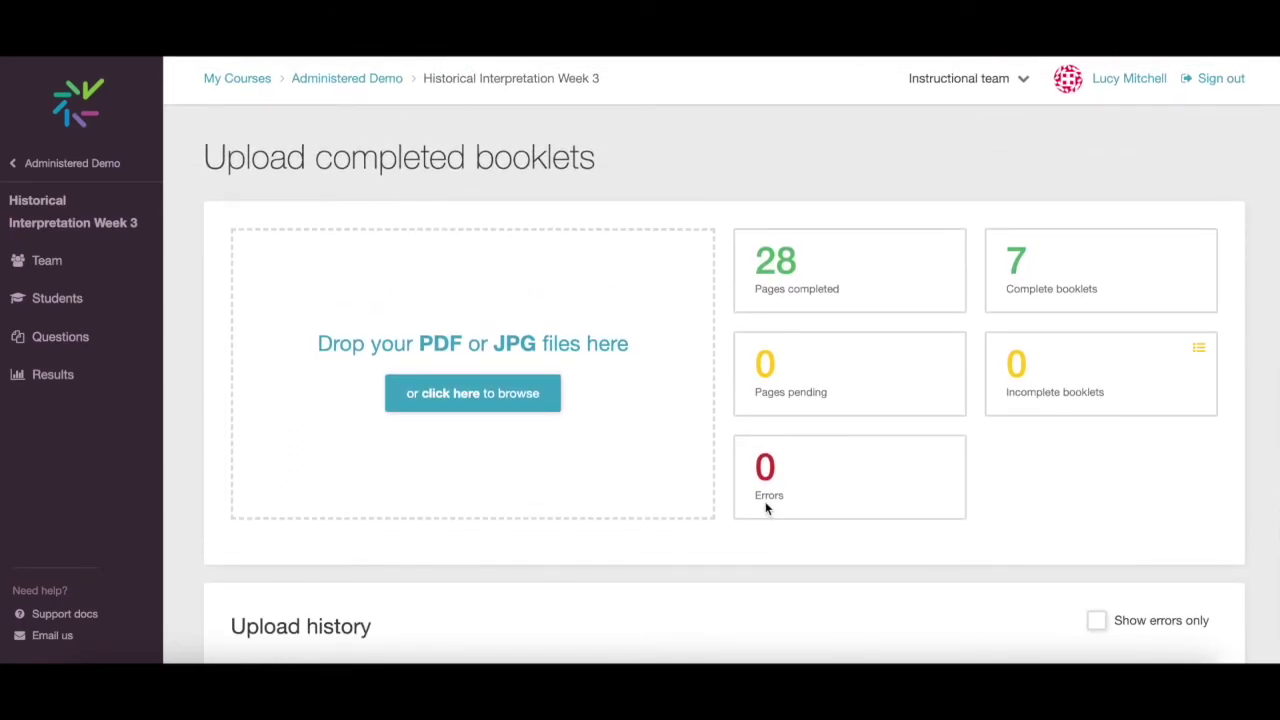
Step: On the Match booklets page, match the first unmatched booklet to its student found by name search
click(69, 234)
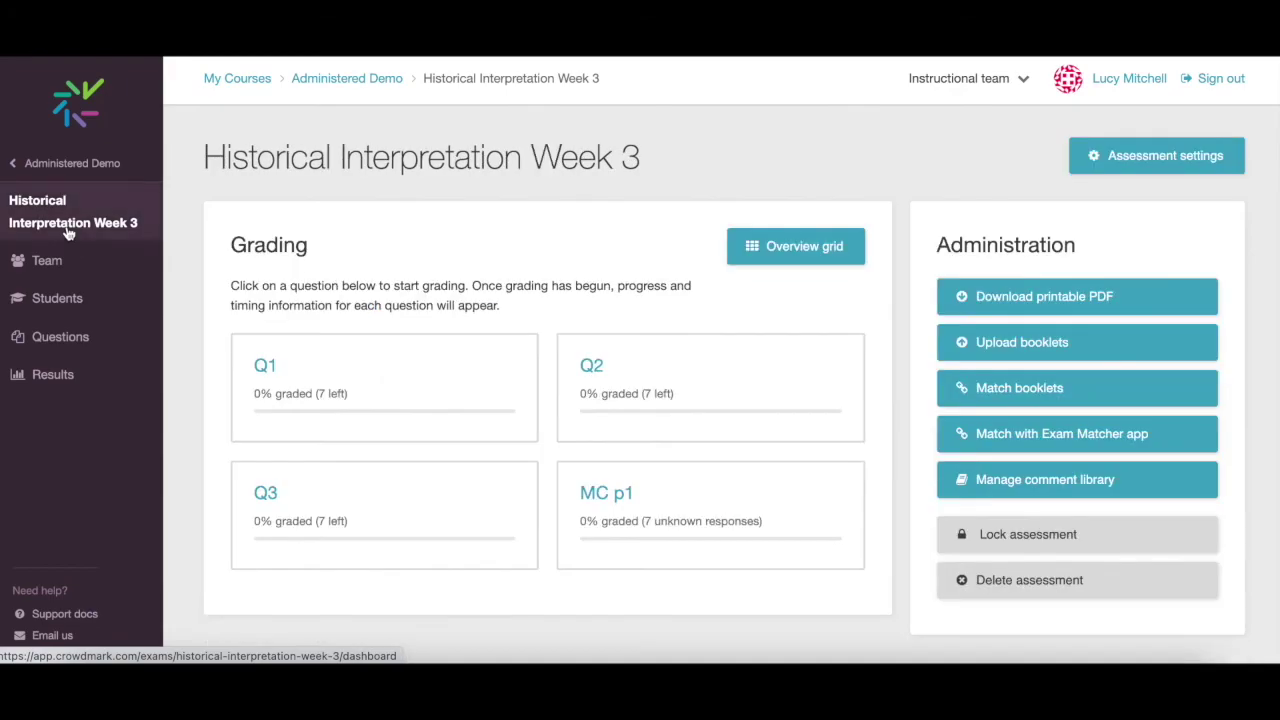
click(1119, 395)
scroll(915, 550, down, 3)
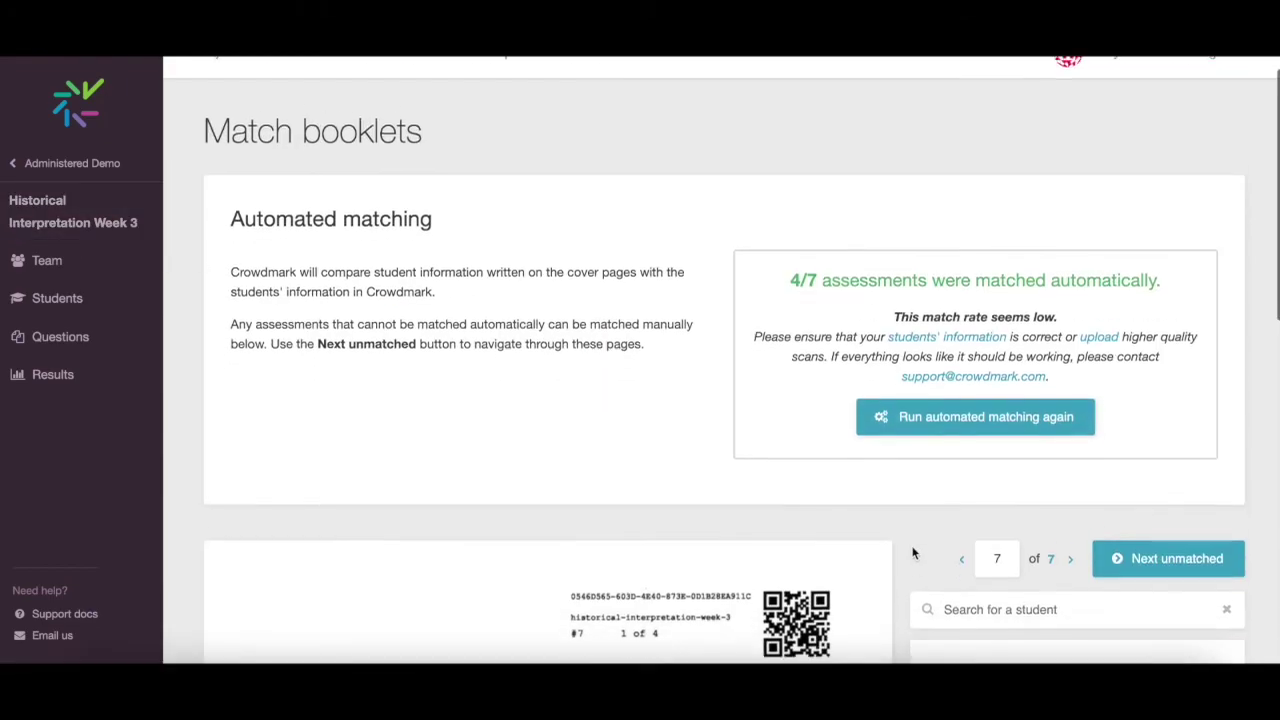
scroll(912, 553, down, 3)
click(1033, 238)
text(mari)
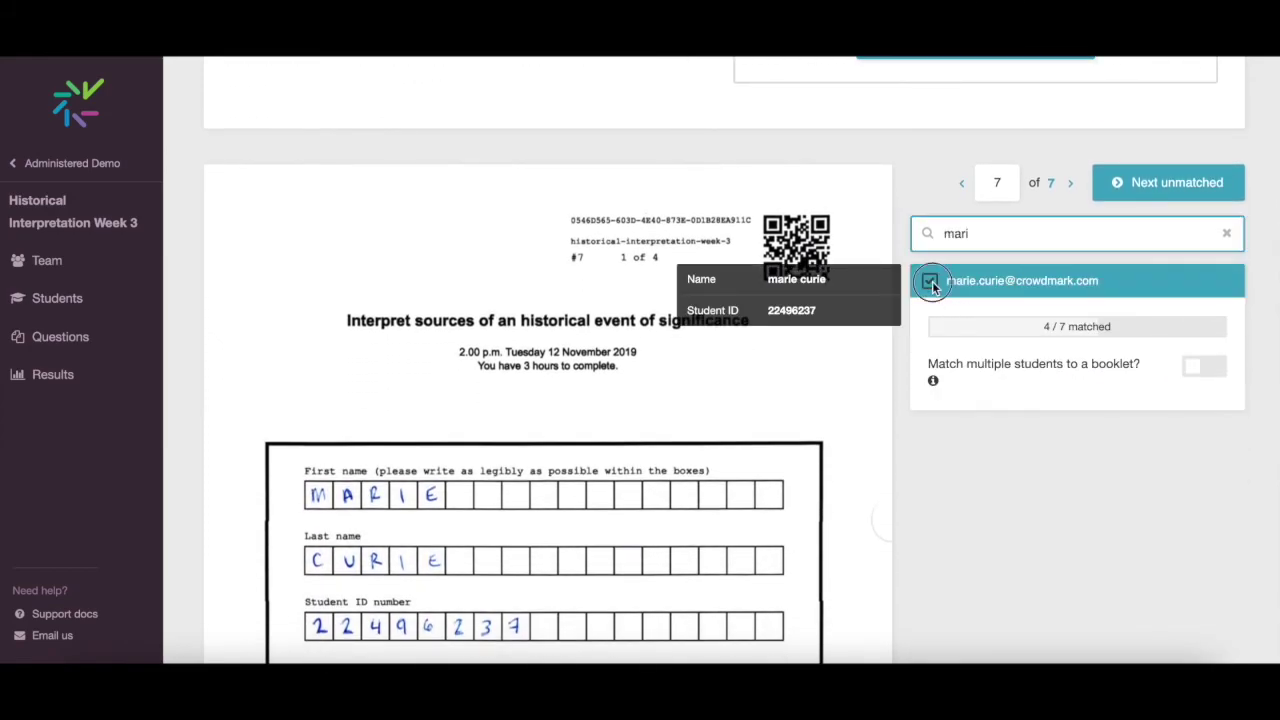
click(930, 283)
Step: Move to the next unmatched booklet, #4, and match it to its student by name search
click(1186, 181)
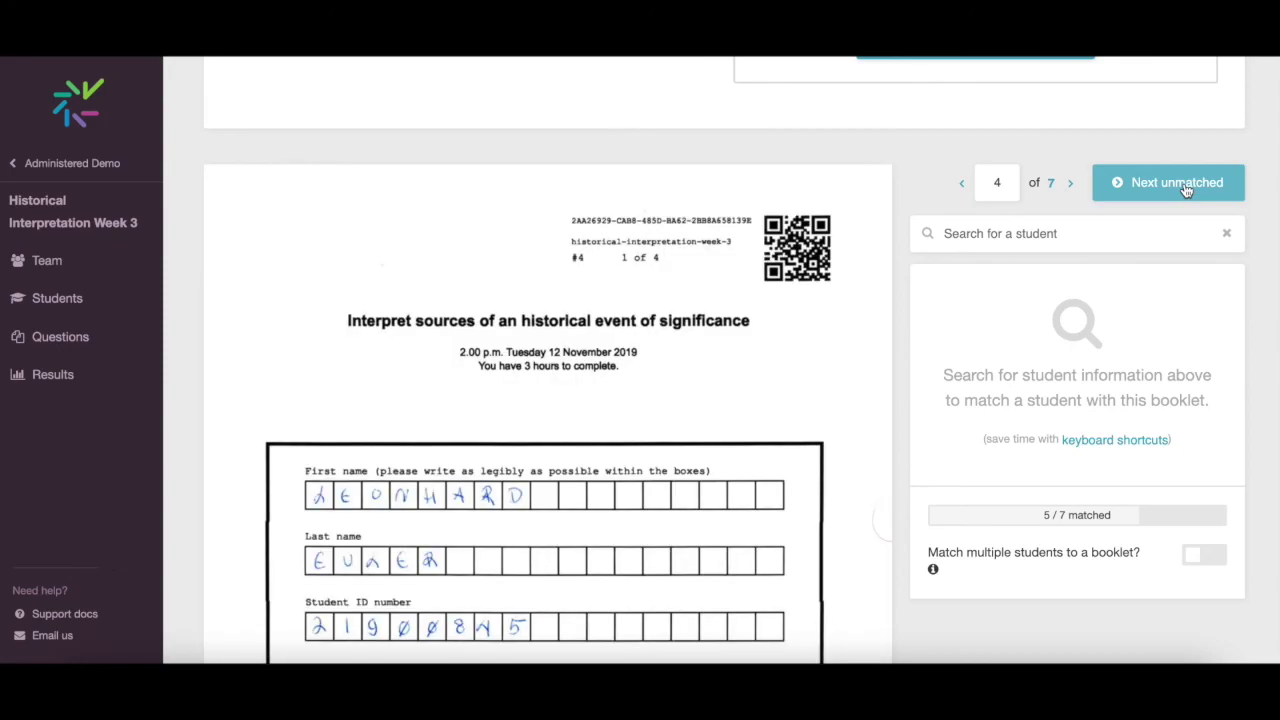
click(1075, 233)
text(le)
click(996, 280)
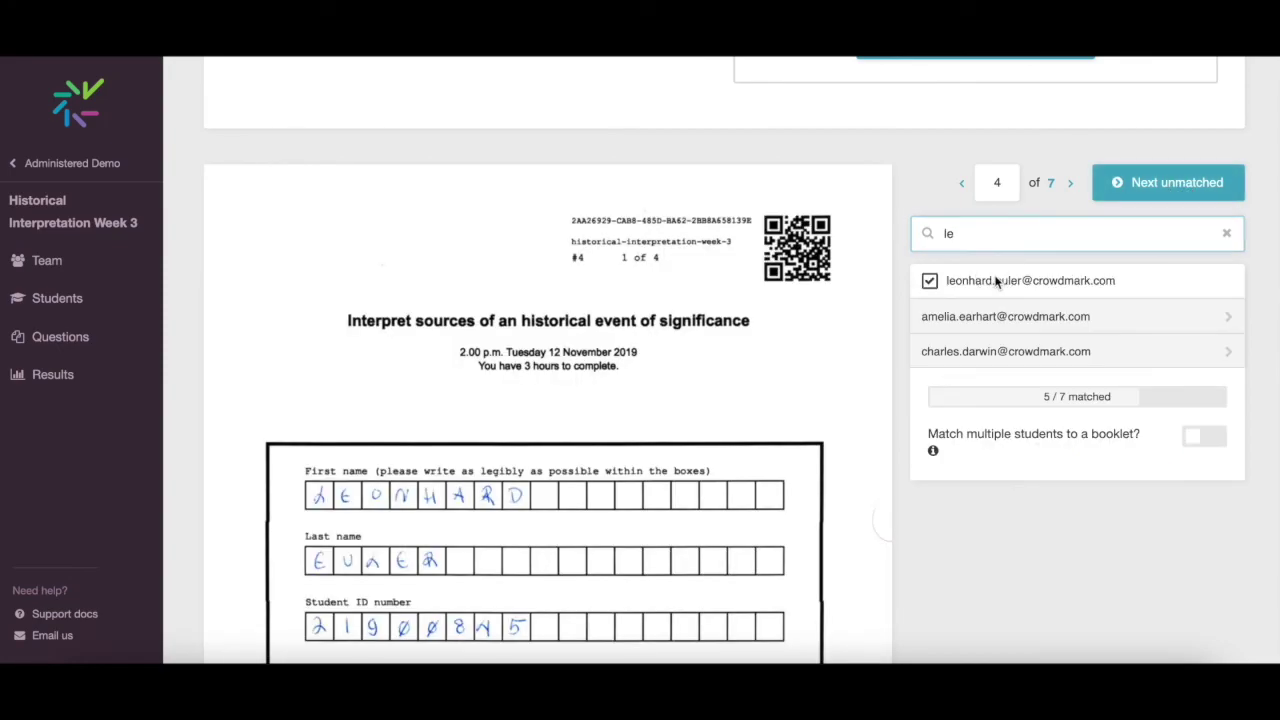
scroll(423, 371, up, 3)
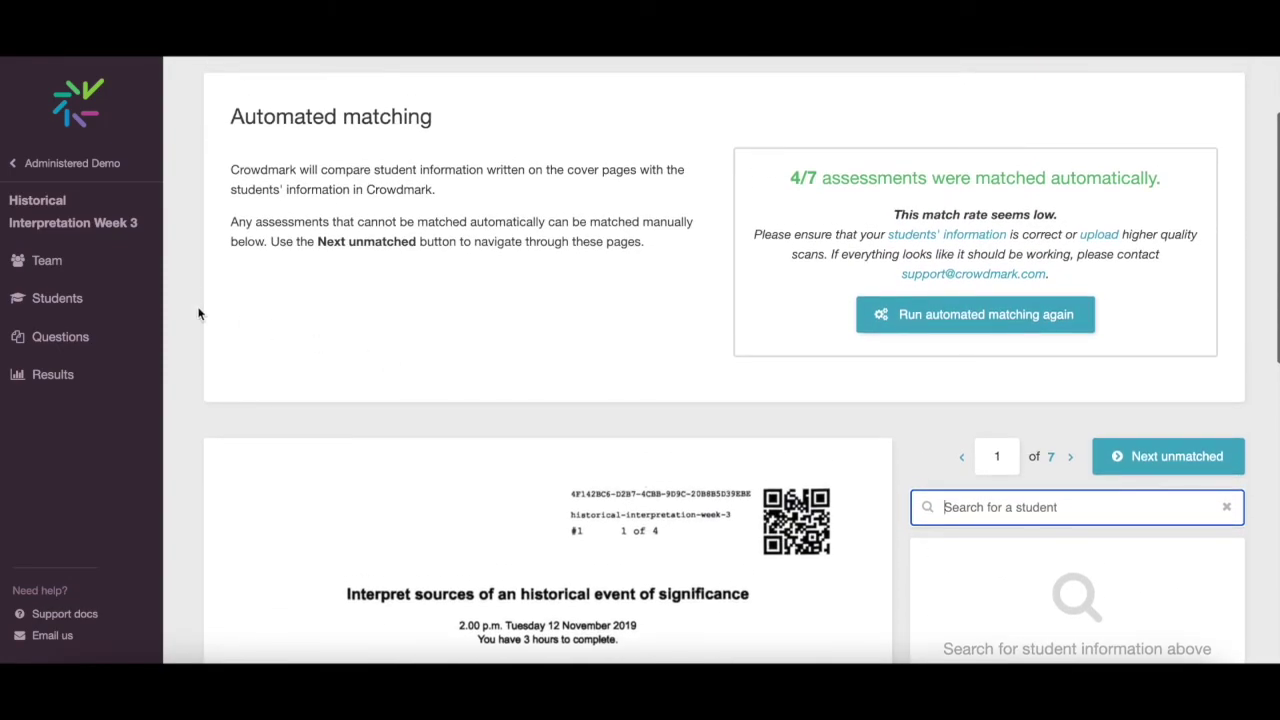
Step: Return to the Historical Interpretation Week 3 dashboard showing Q1, Q2, Q3 and MC p1 at 0% graded
click(100, 230)
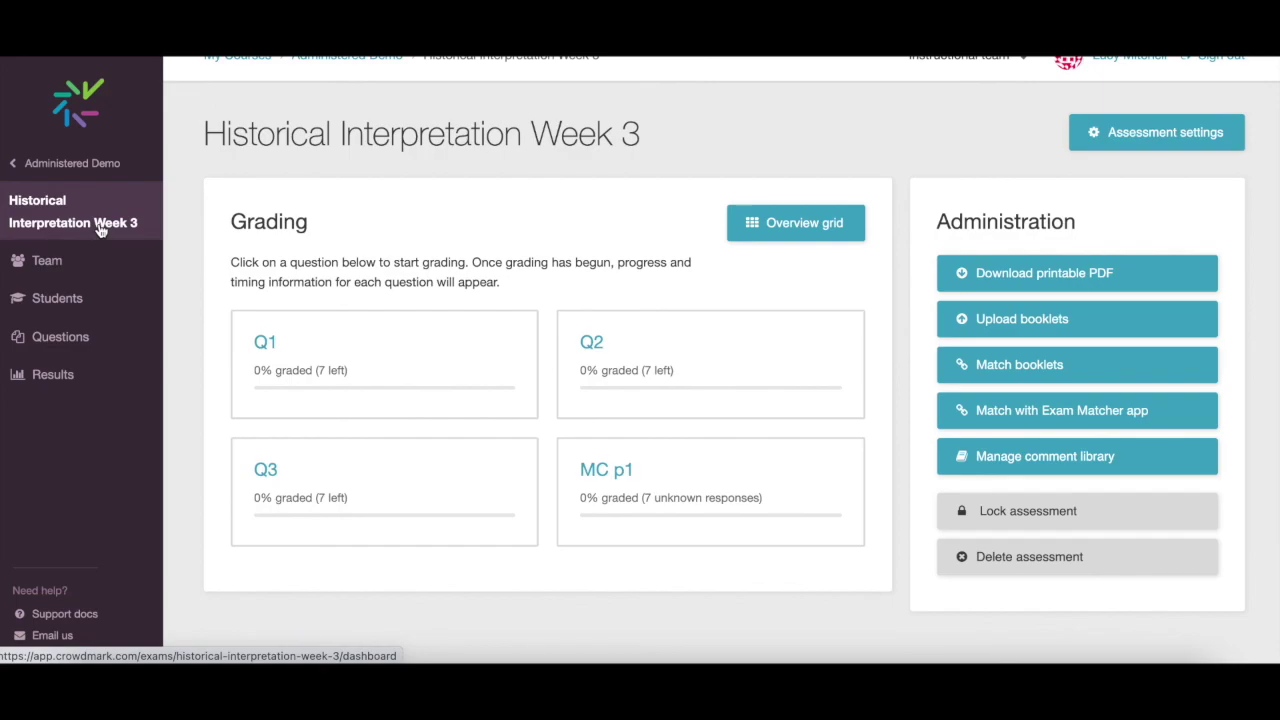